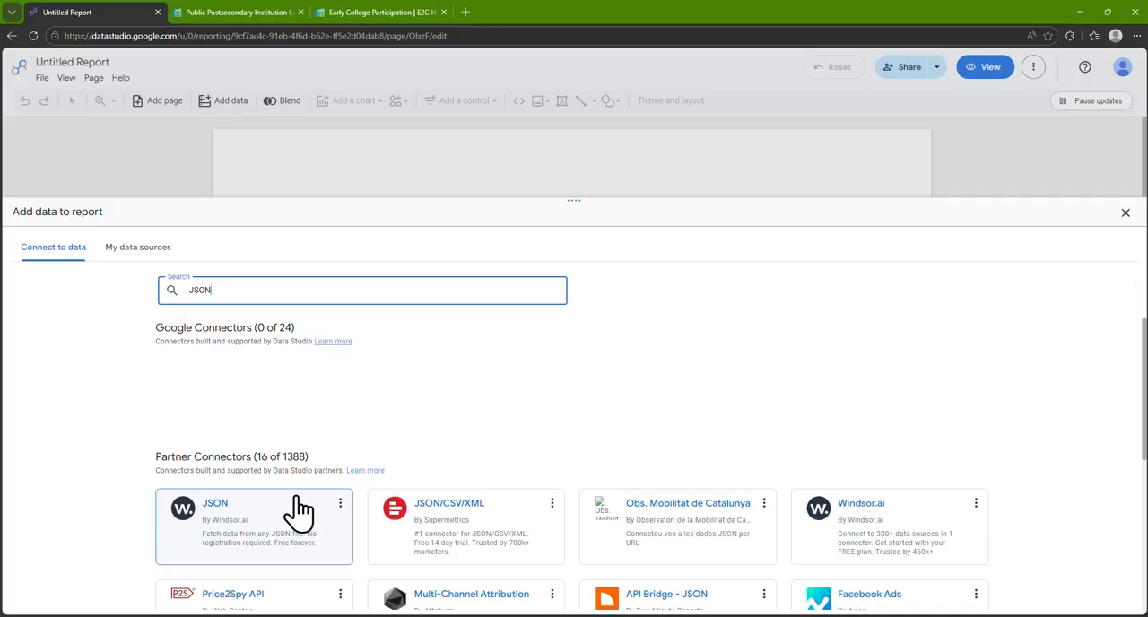
Choose the Windsor.ai JSON connector and copy the SODA2 JSON API endpoint of the Public Postsecondary Institution Locations dataset on the E2C Hub
left_click(298, 509)
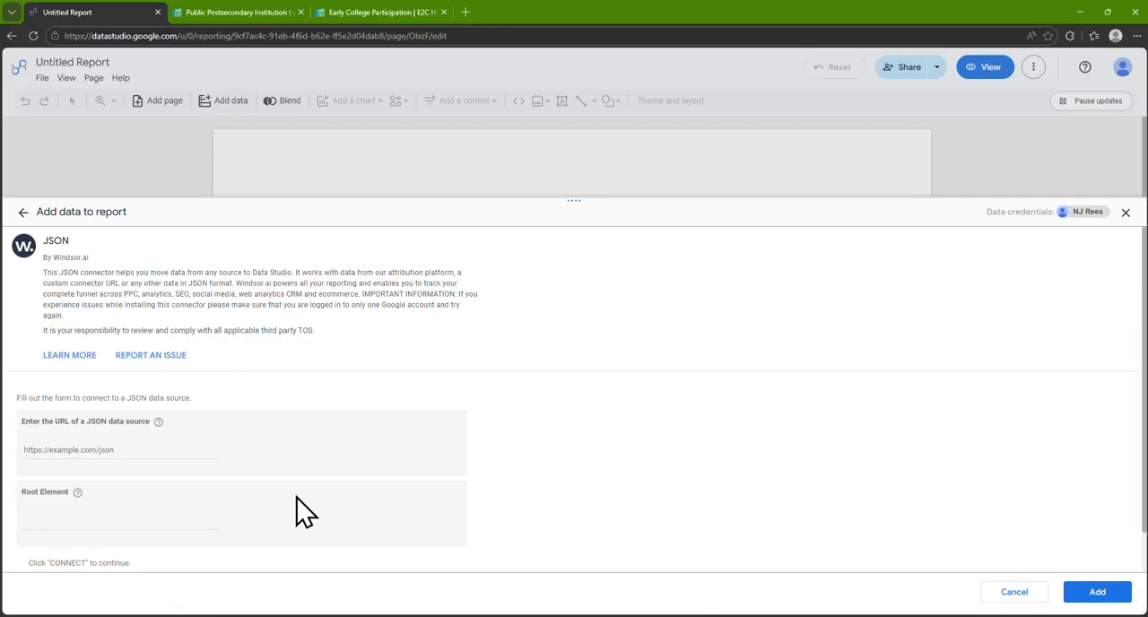
left_click(235, 12)
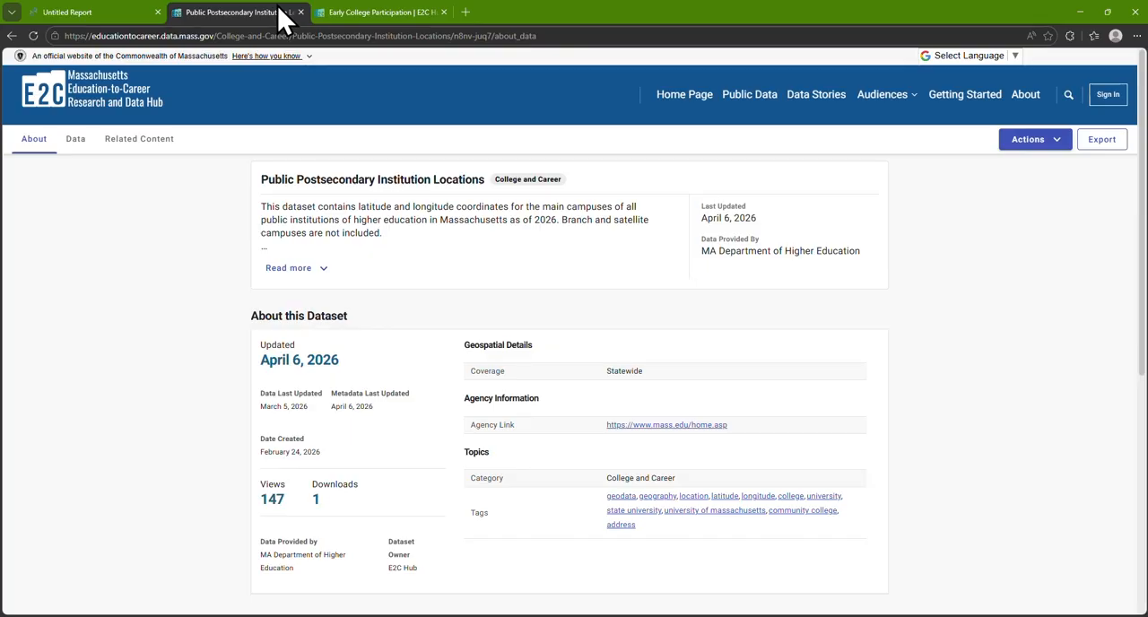
left_click(1103, 142)
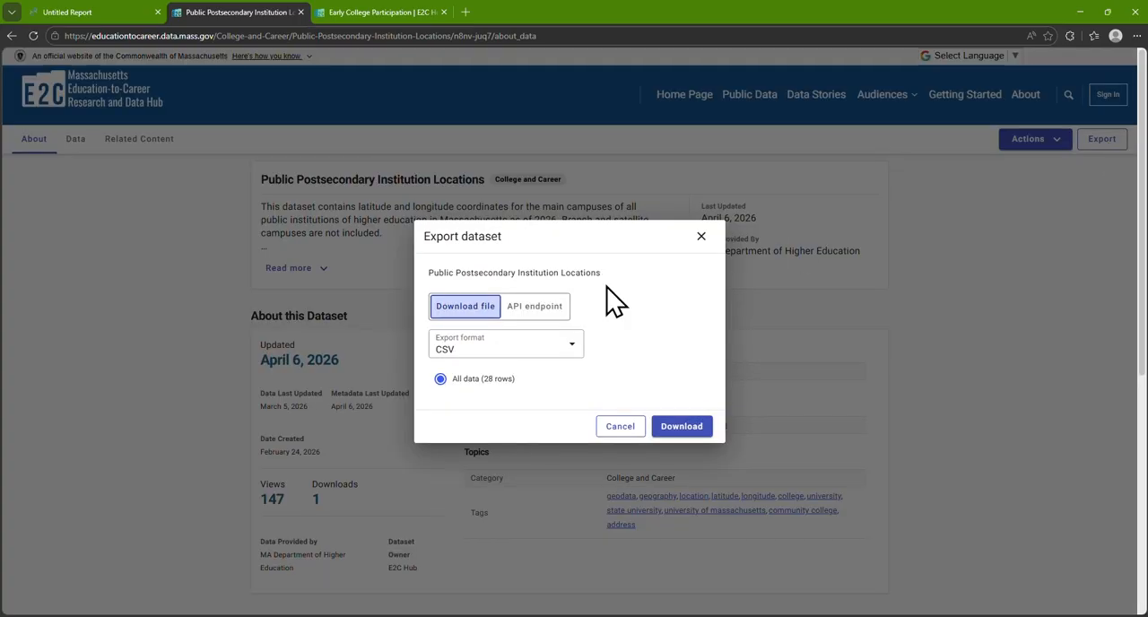
left_click(536, 306)
left_click(516, 344)
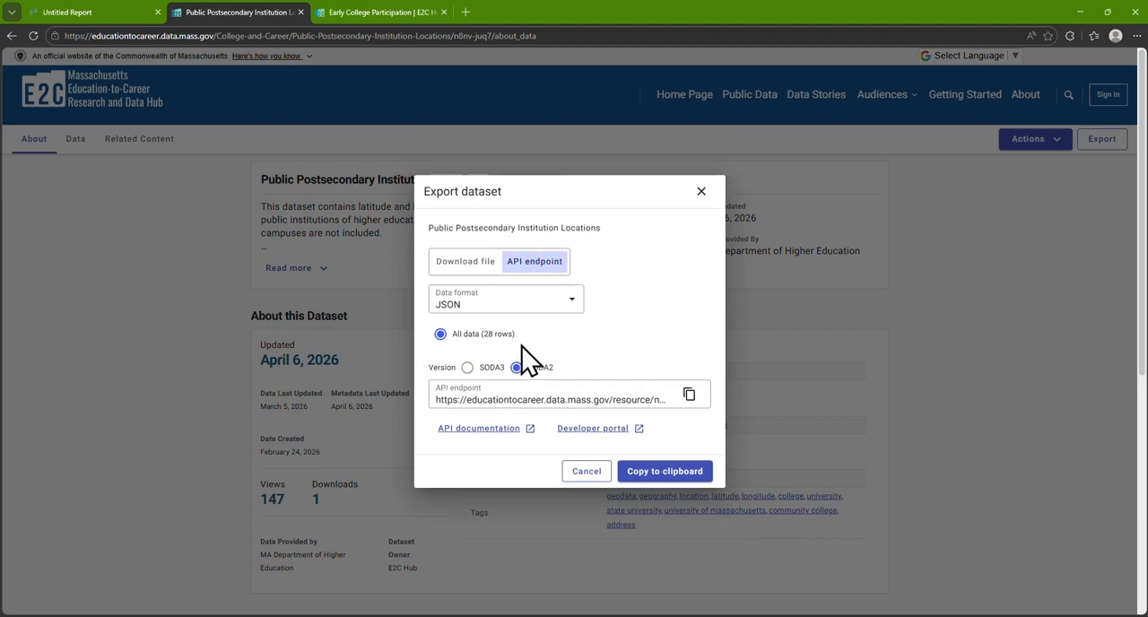
left_click(689, 397)
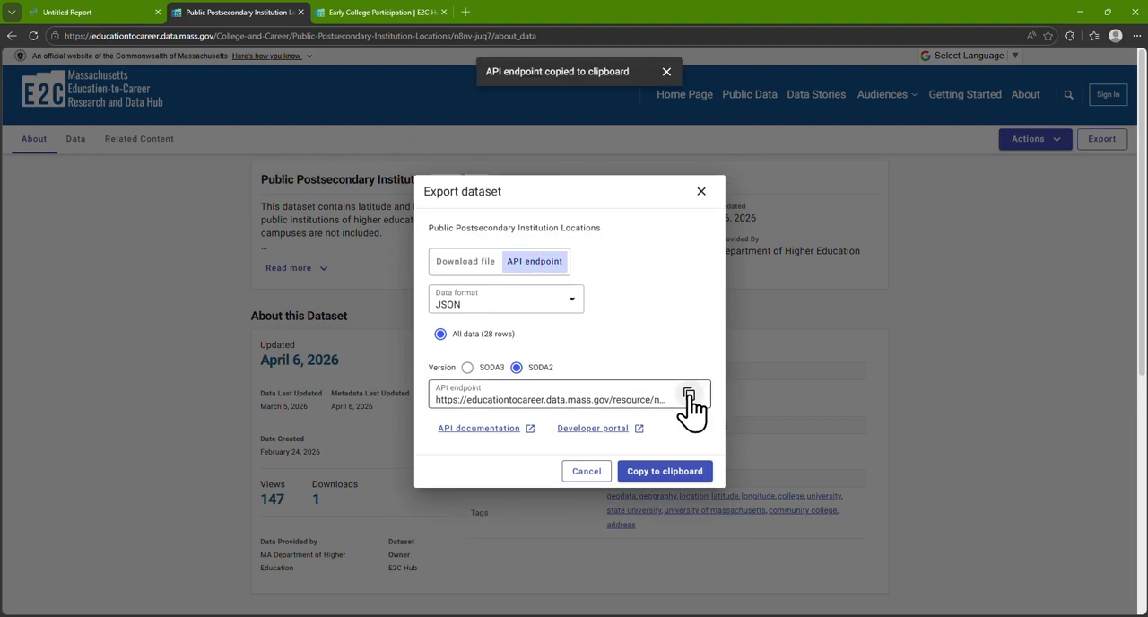
Back in Data Studio, paste the copied endpoint as the JSON data source URL and add the source to the report
left_click(125, 11)
left_click(95, 440)
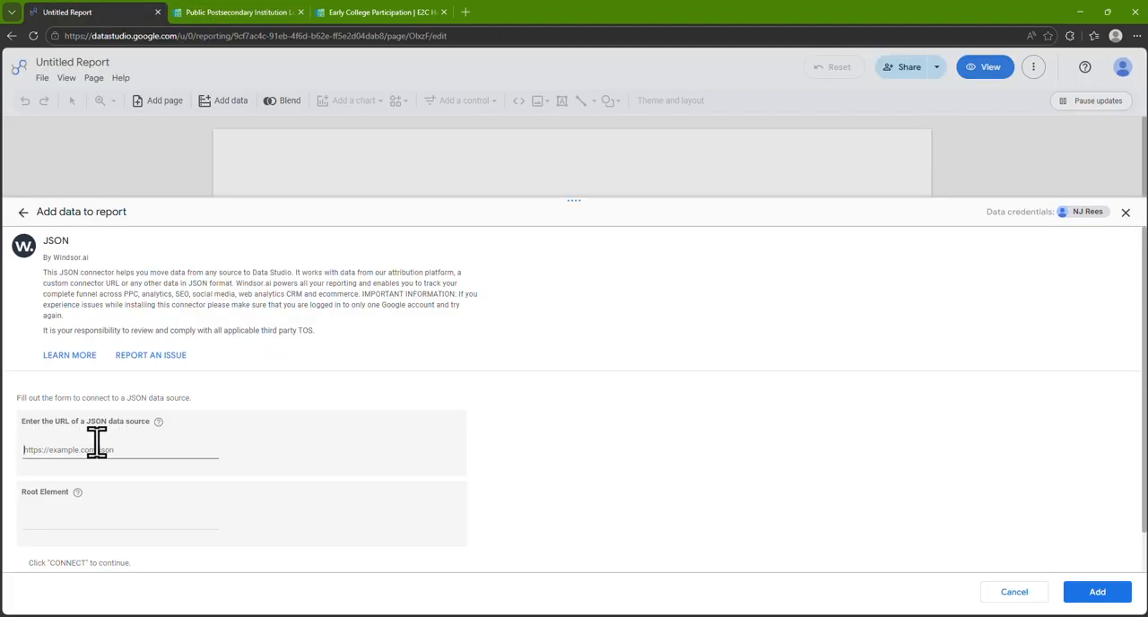
key("ctrl+v")
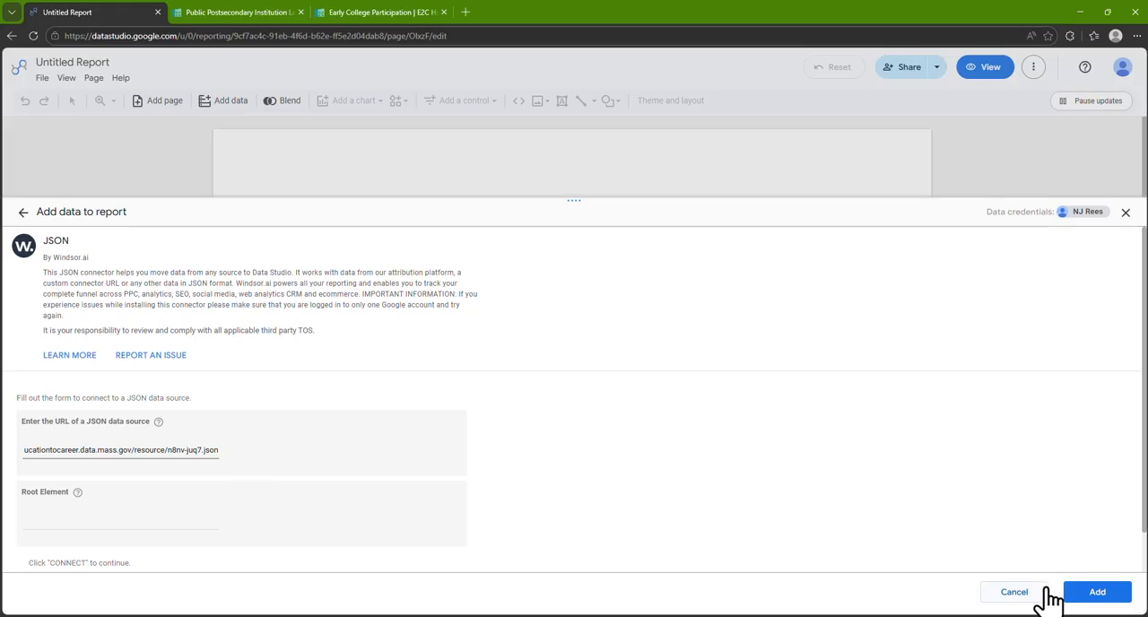
left_click(1084, 597)
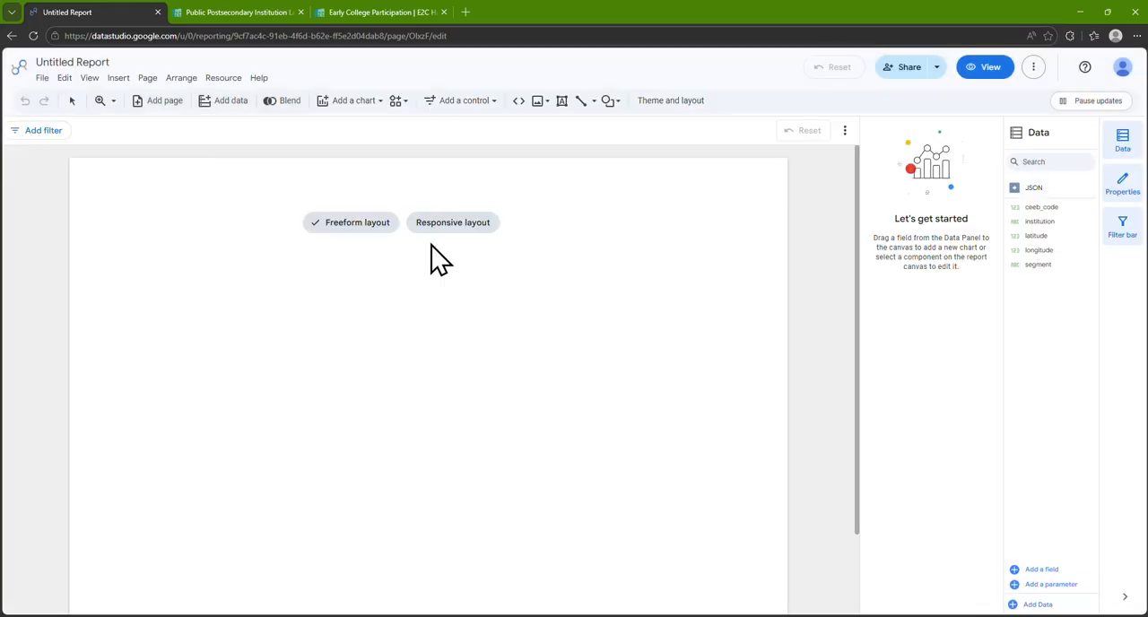
Start adding another data source by searching the connectors for JSON and choosing the Windsor.ai JSON connector
left_click(236, 112)
left_click(249, 285)
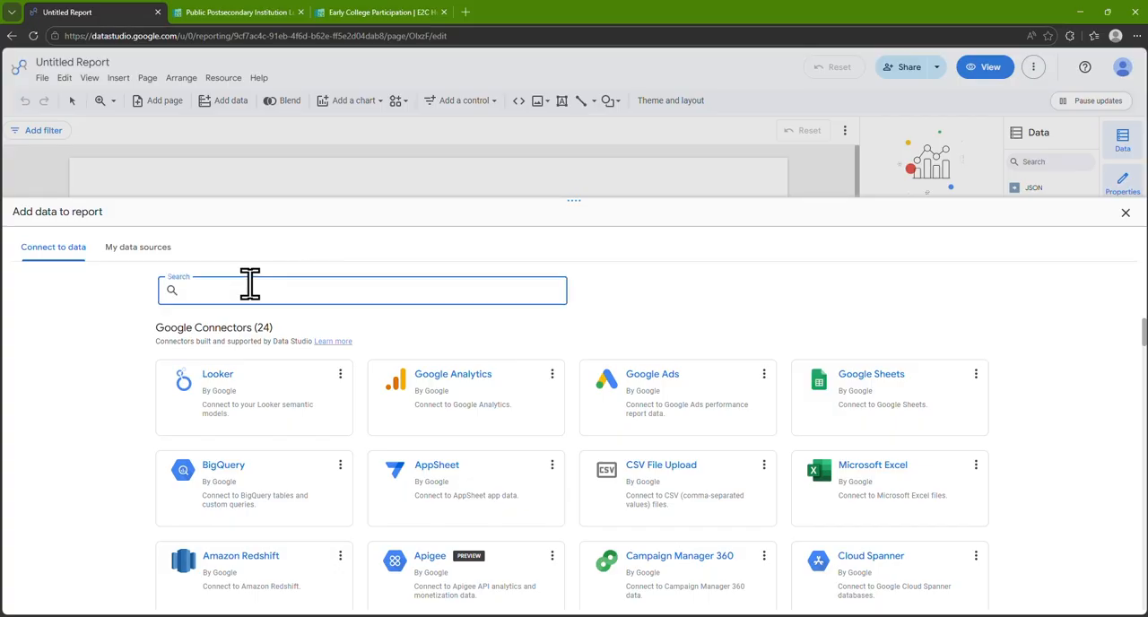
type("JSON")
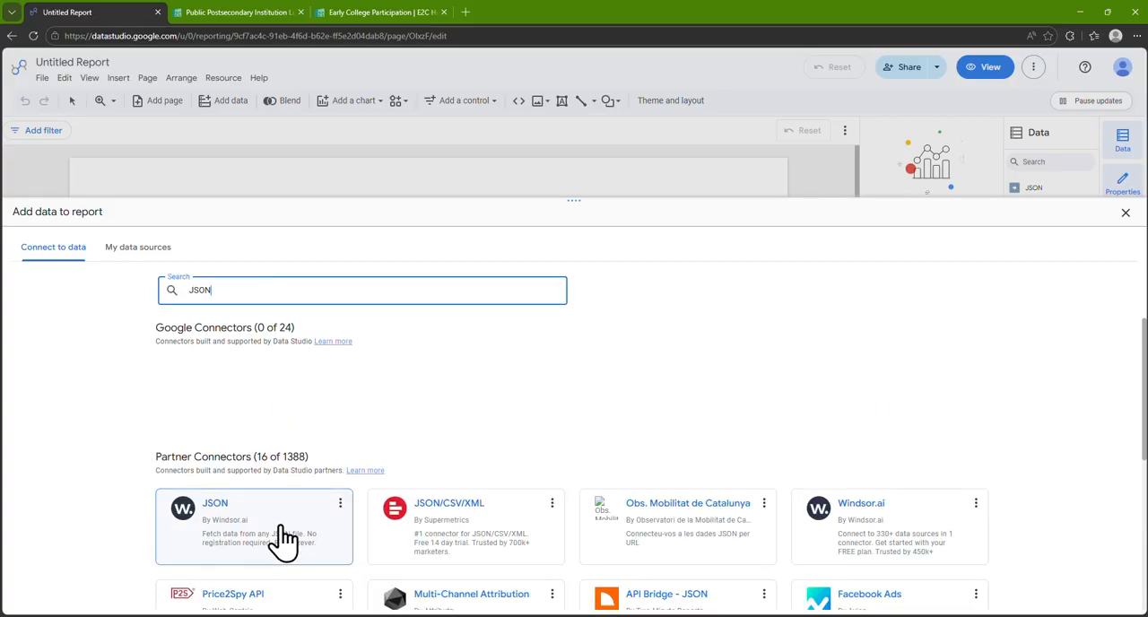
left_click(286, 541)
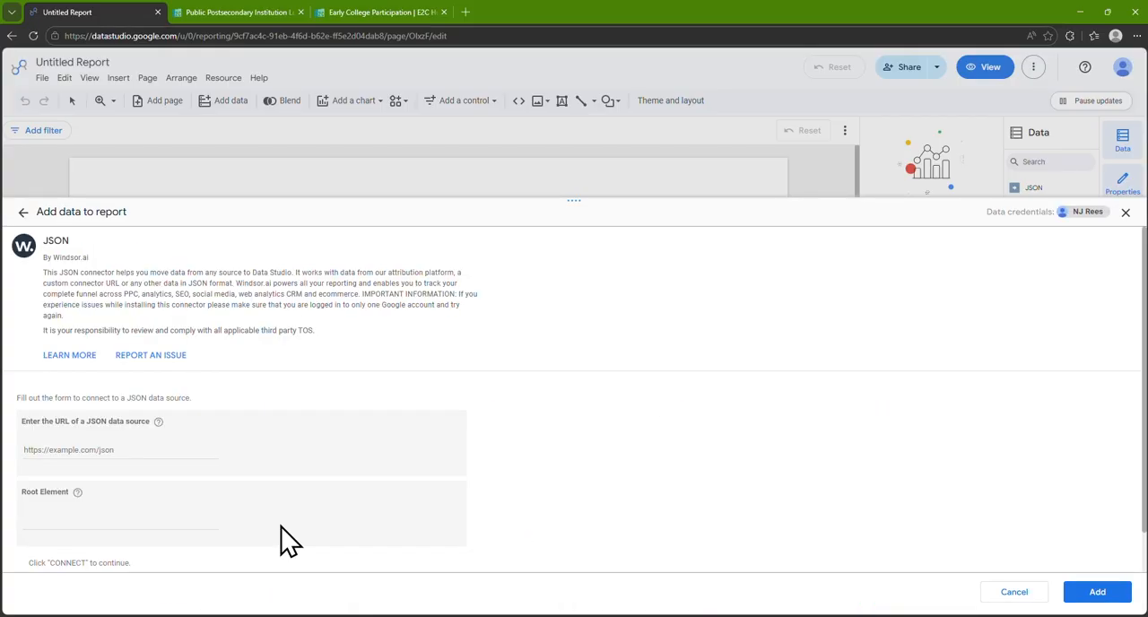
On the E2C Hub, copy the SODA2 JSON API endpoint of the Early College Participation dataset
left_click(408, 14)
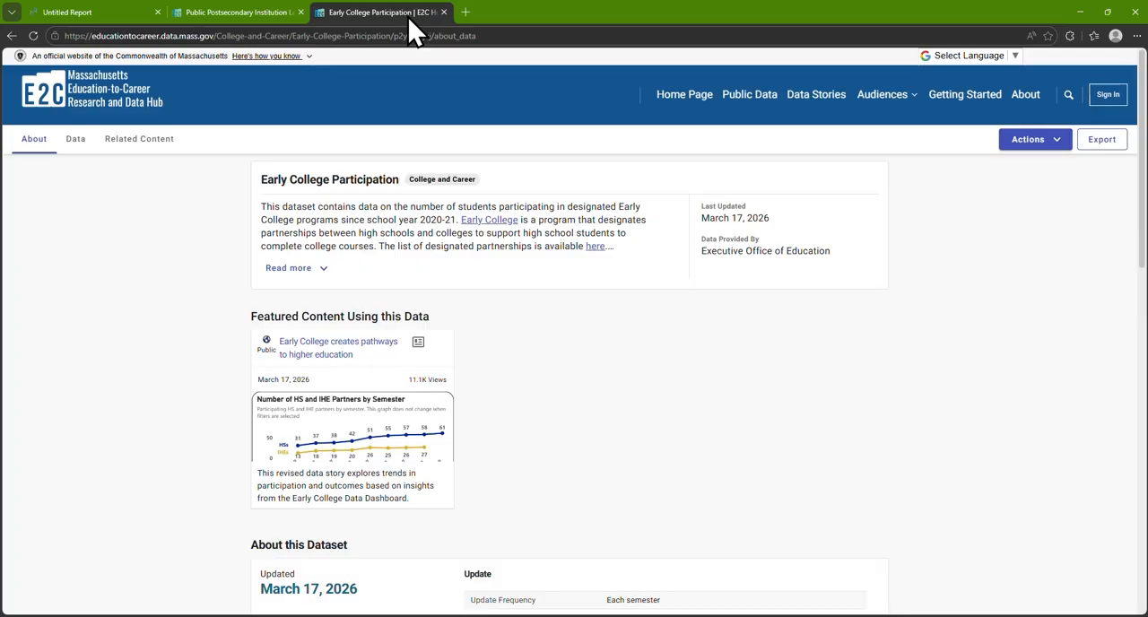
left_click(1092, 143)
left_click(534, 306)
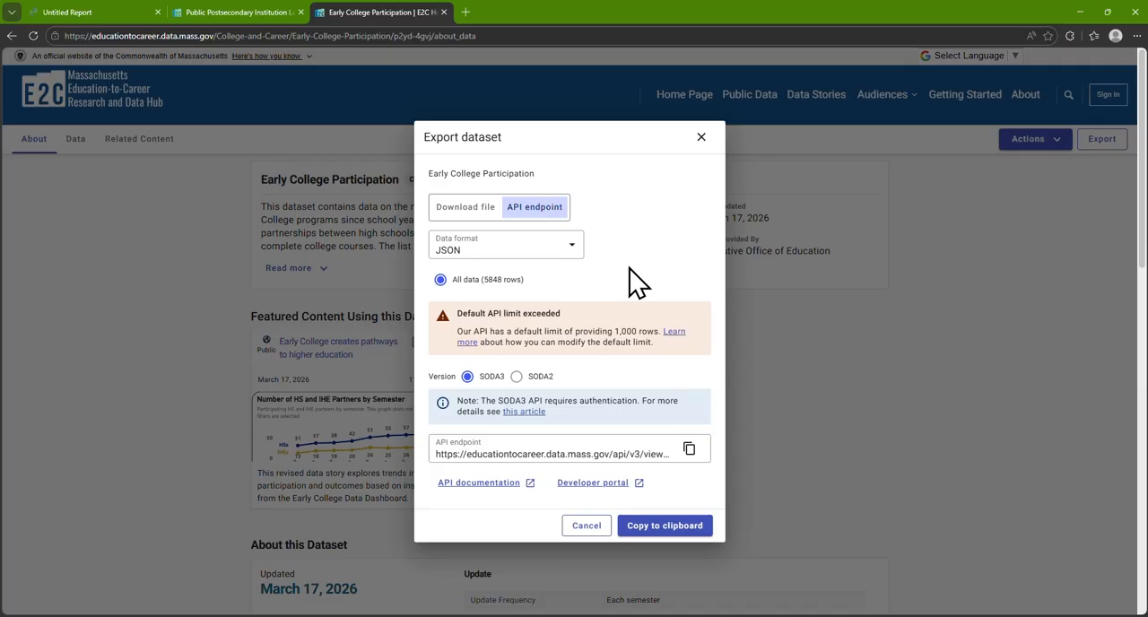
left_click(516, 377)
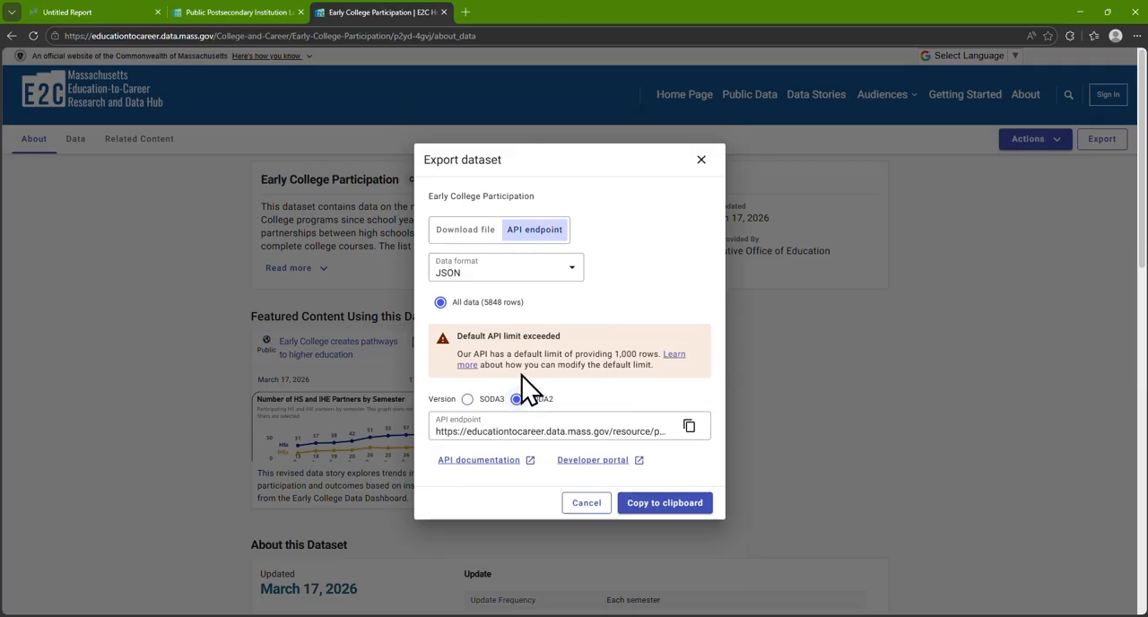
left_click(689, 428)
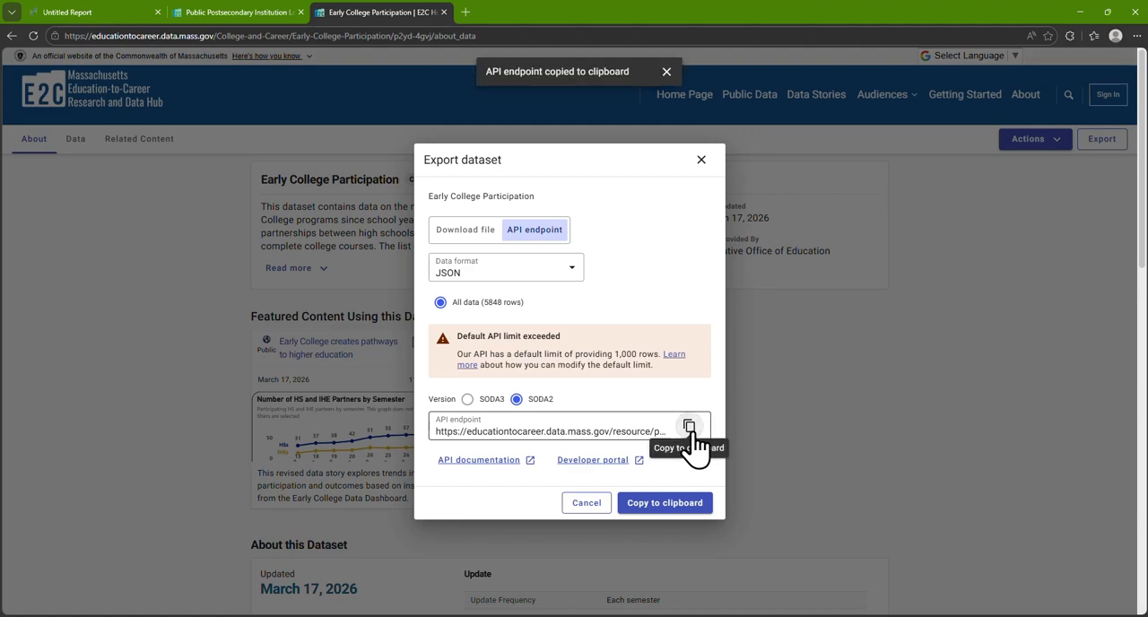
Back in Data Studio, paste the endpoint as the JSON source URL, append ?$limit=10000, and add the source to the report
left_click(89, 12)
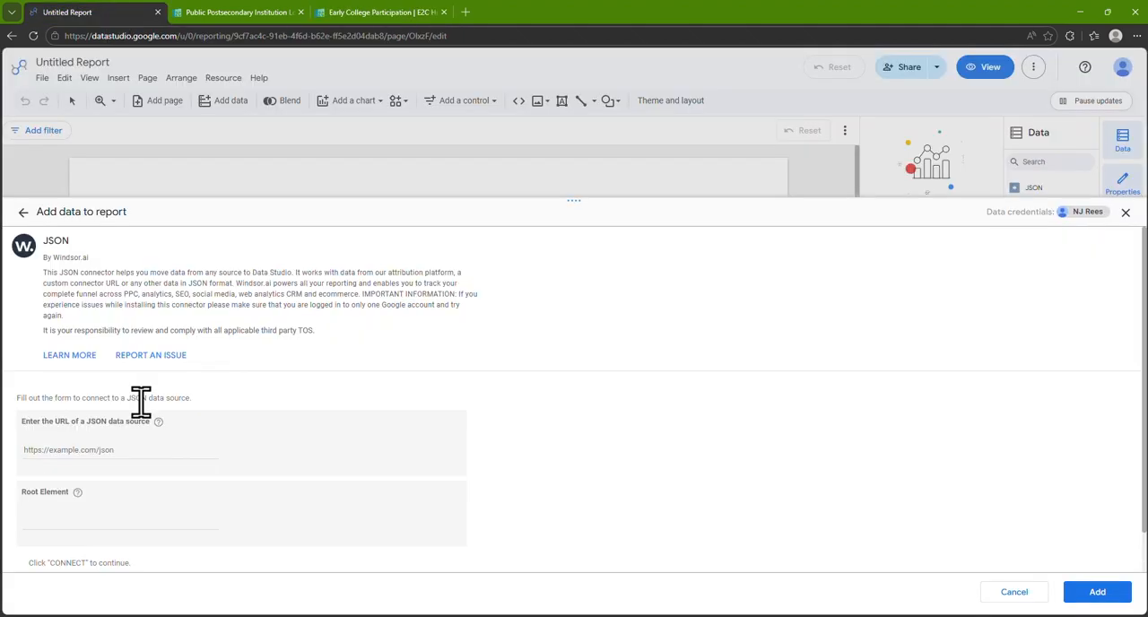
left_click(139, 449)
key("ctrl+v")
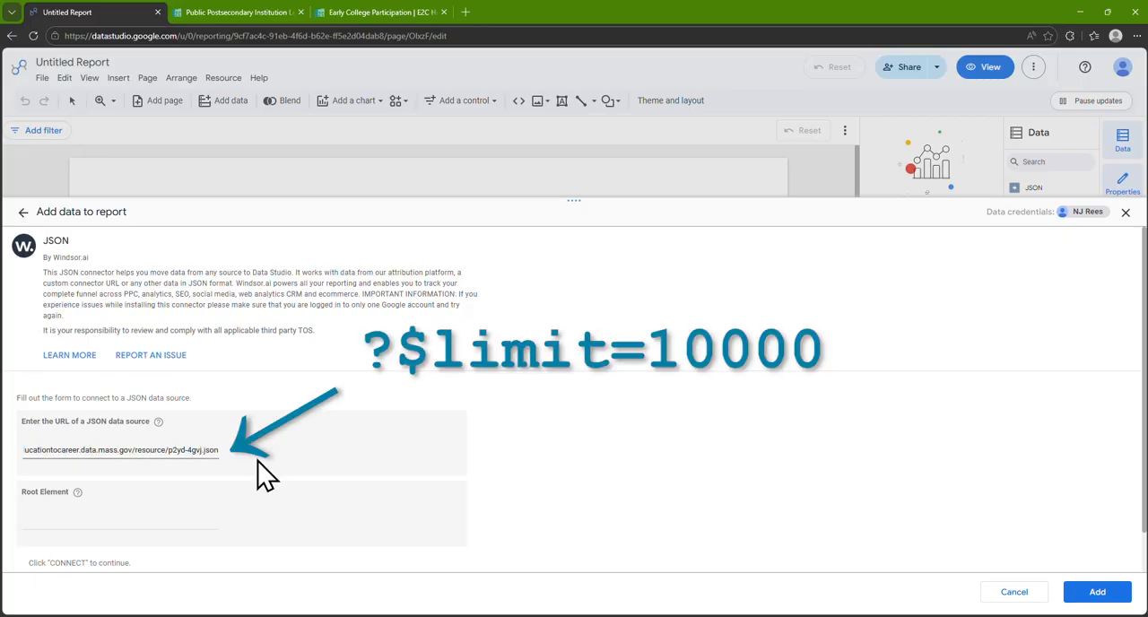
type("?$")
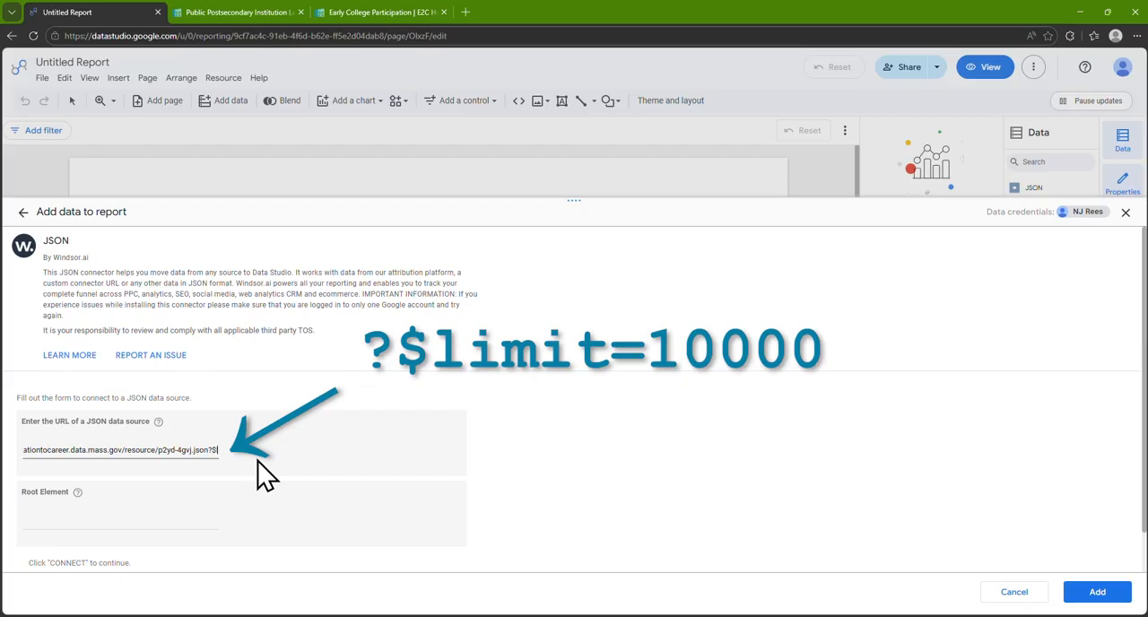
type("limit=")
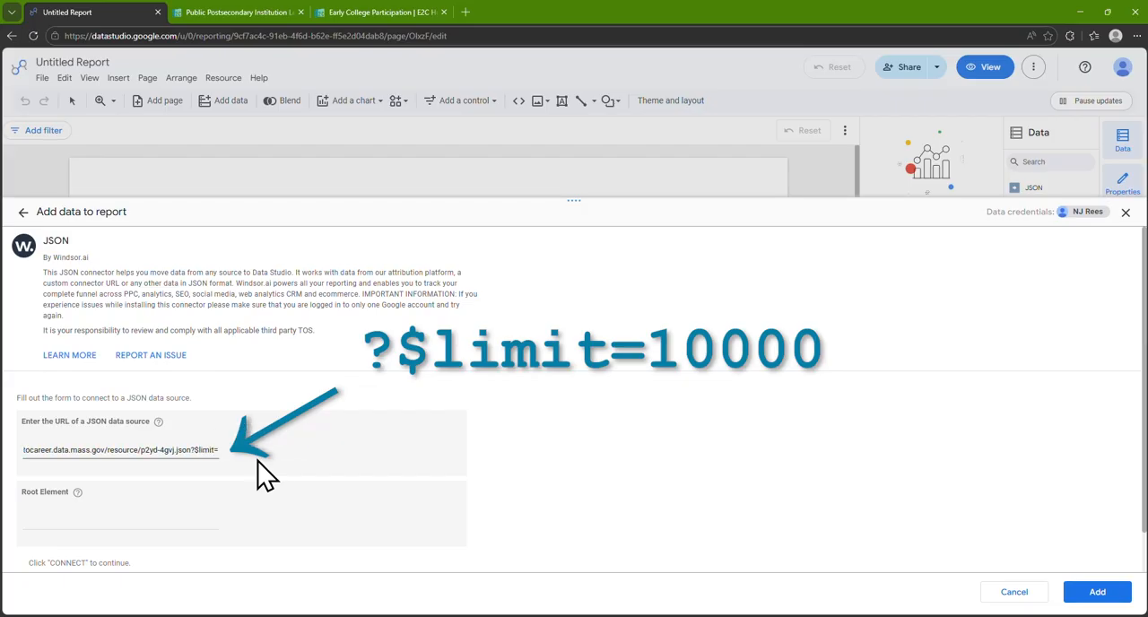
type("10000")
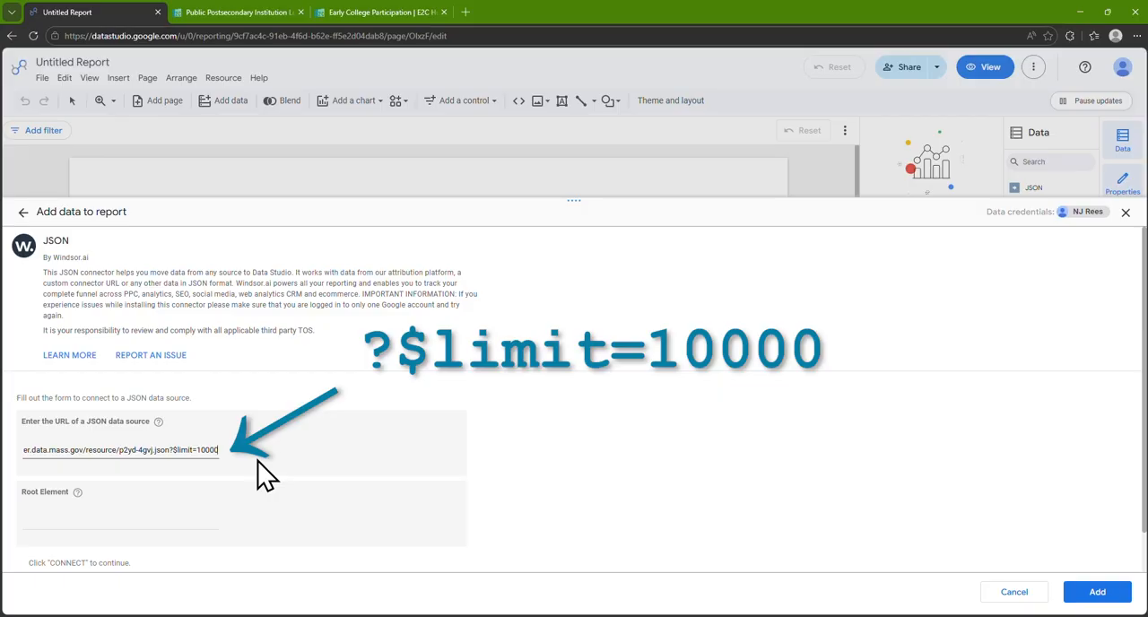
left_click(1088, 590)
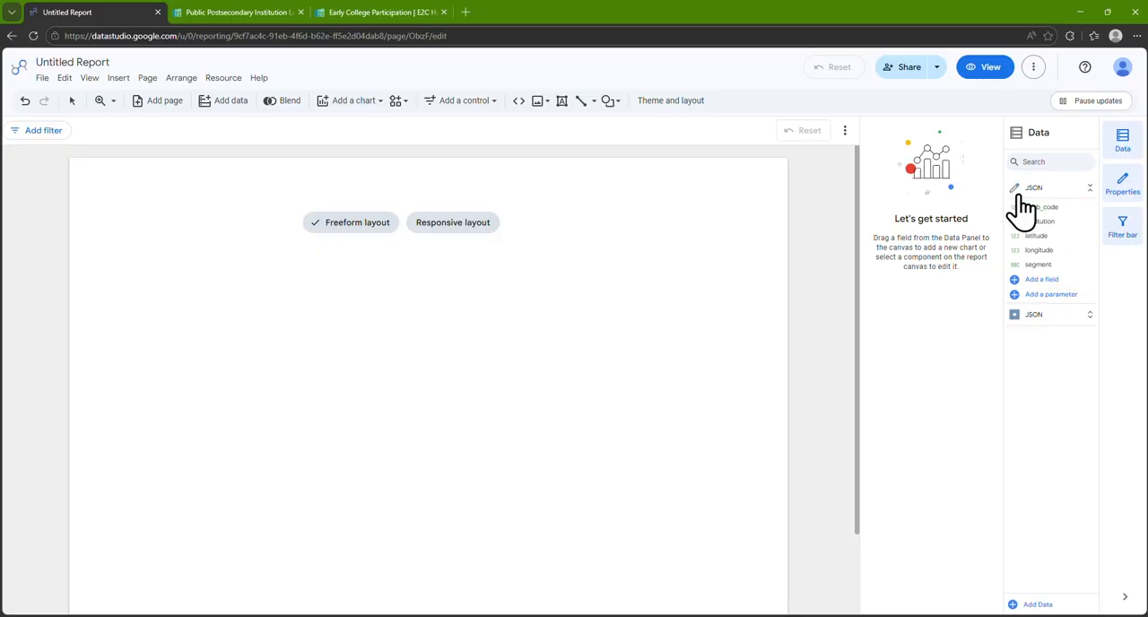
Rename the first JSON data source, containing institution and coordinate fields, as DHE Locations
left_click(1015, 189)
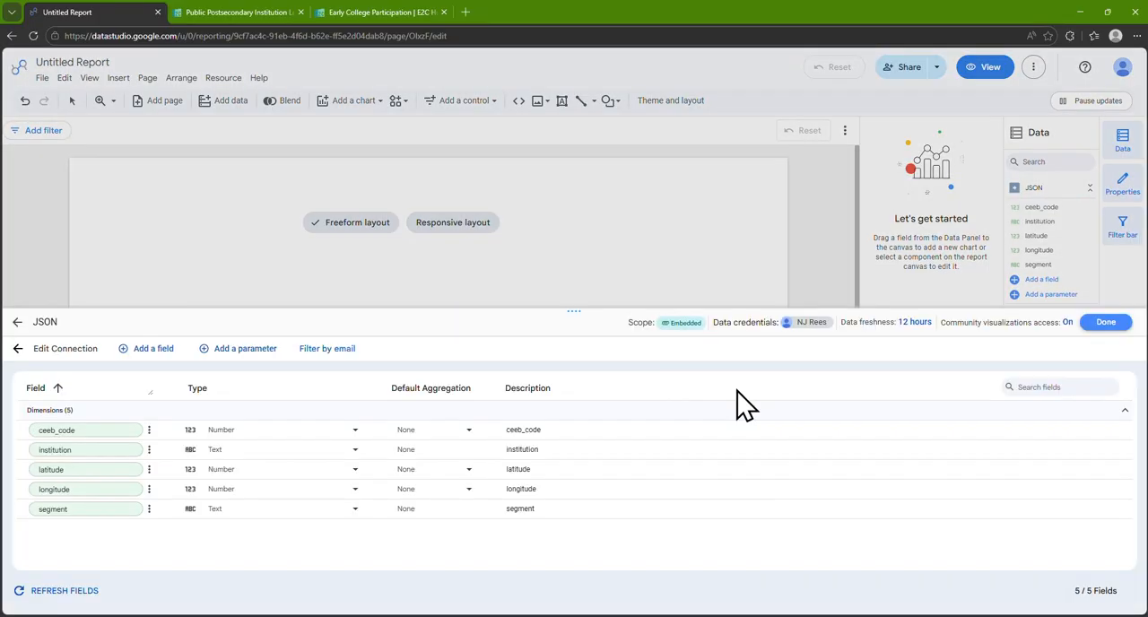
left_click(69, 320)
key("ctrl+a")
key("BackSpace")
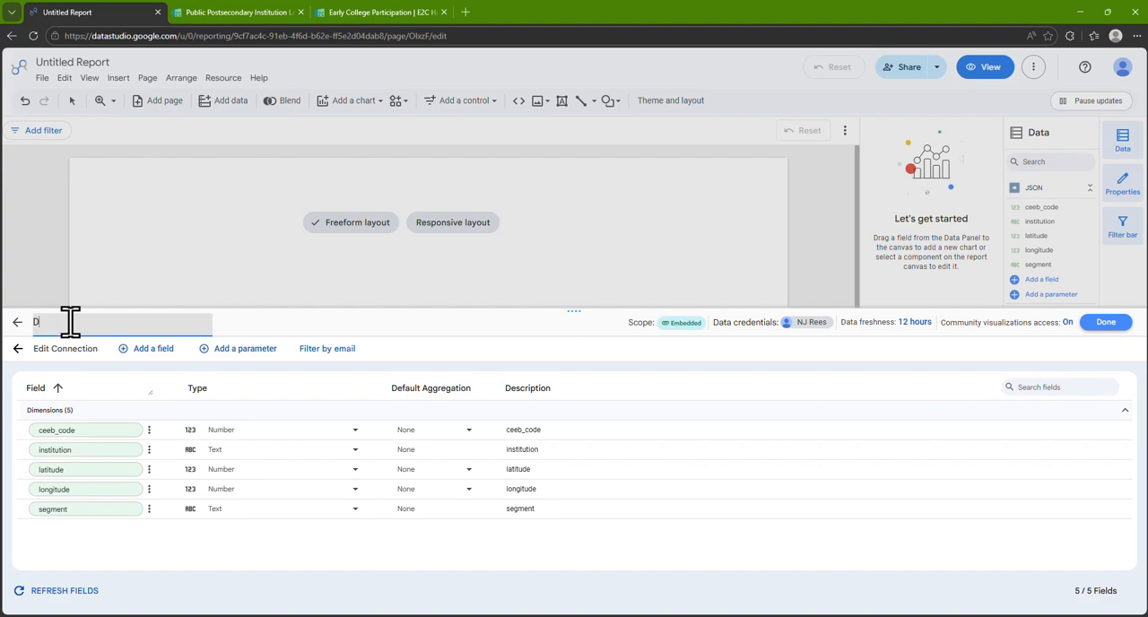
type("DHE Locations")
left_click(1105, 321)
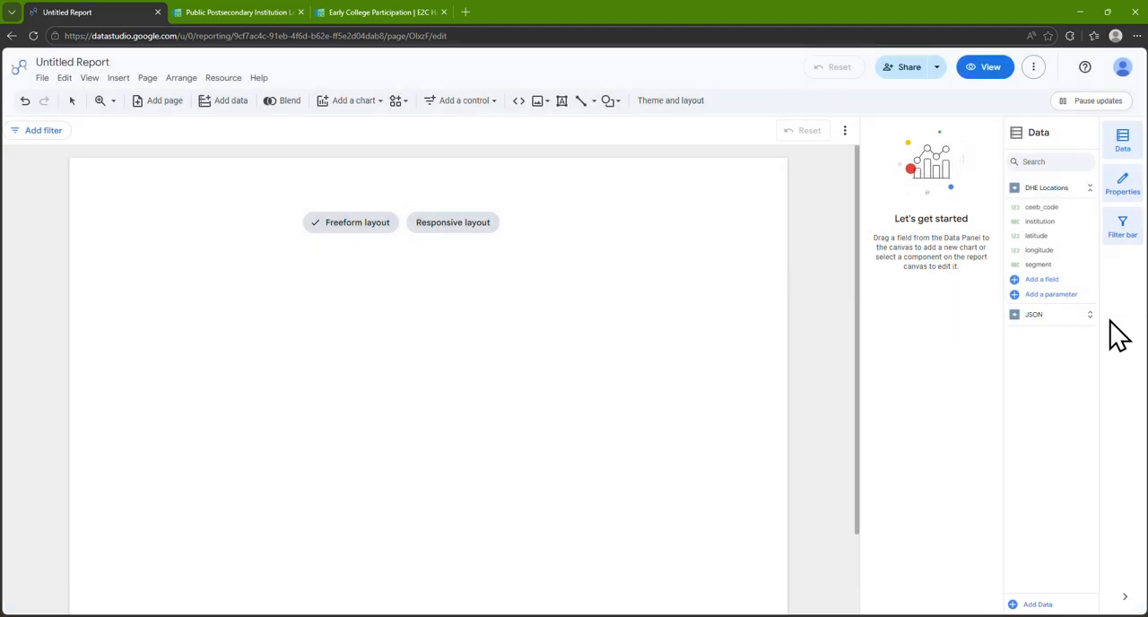
Rename the remaining JSON data source as Early College Participation
left_click(1016, 315)
left_click(89, 321)
key("ctrl+a")
type("Early College Participation")
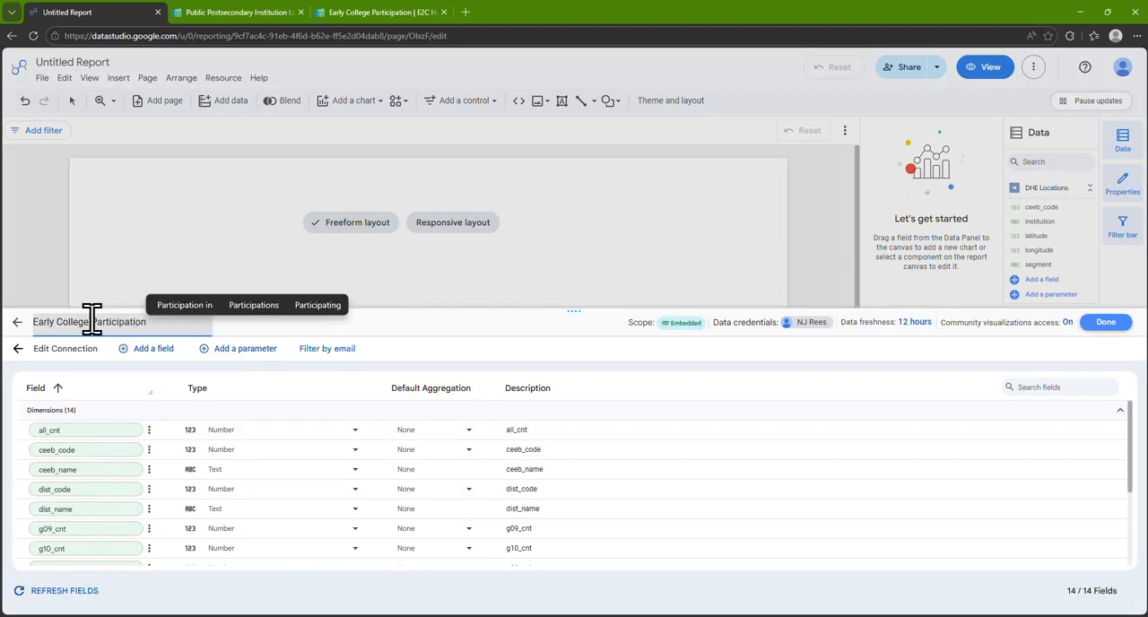
left_click(1106, 321)
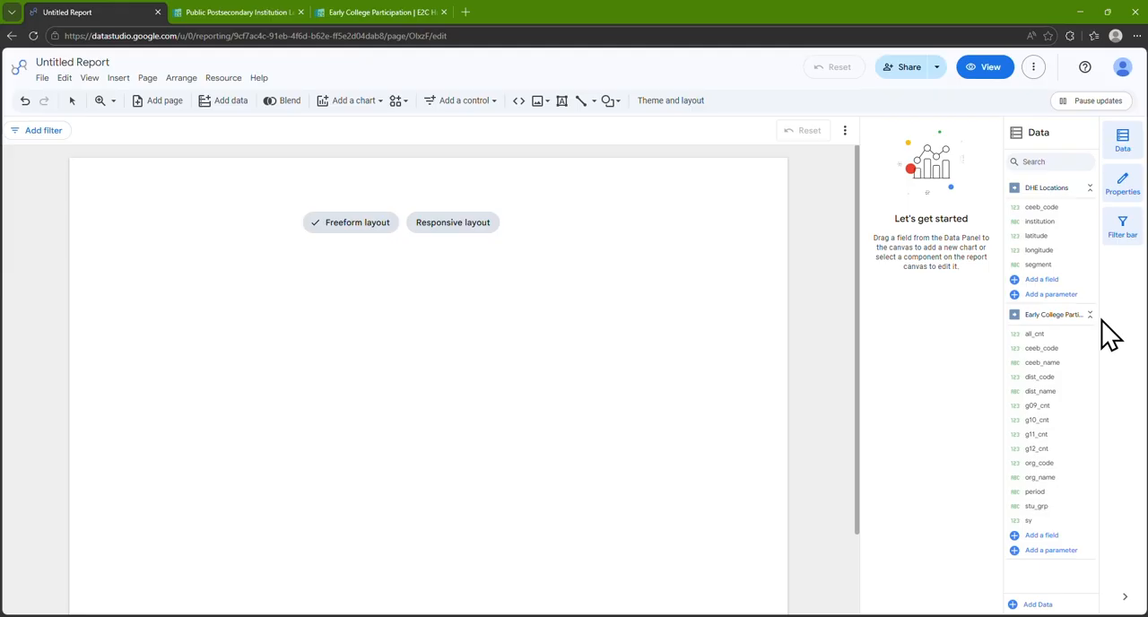
Insert a bubble map at the page's upper-left corner and enlarge it to fill most of the page
left_click(119, 78)
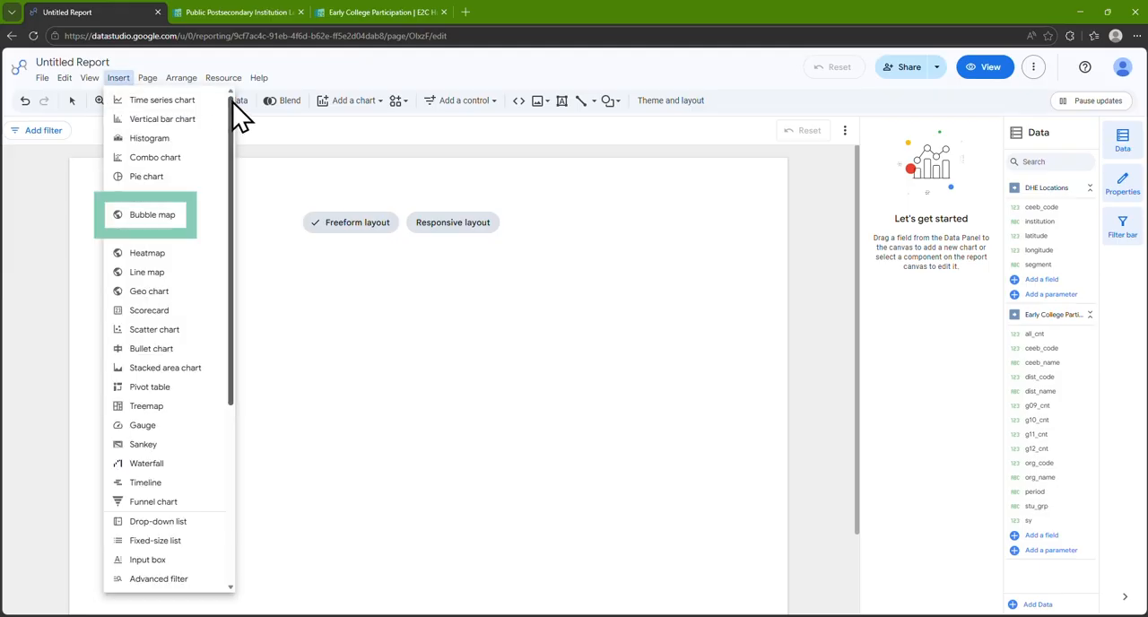
left_click(208, 224)
left_click_drag(82, 171, 322, 352)
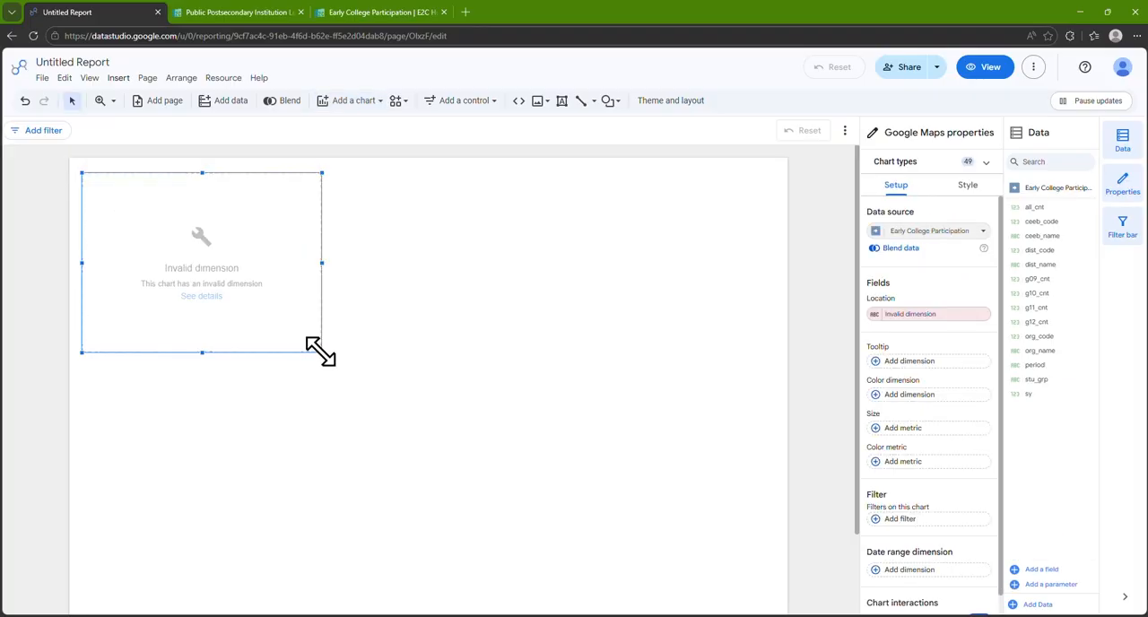
left_click_drag(320, 351, 765, 587)
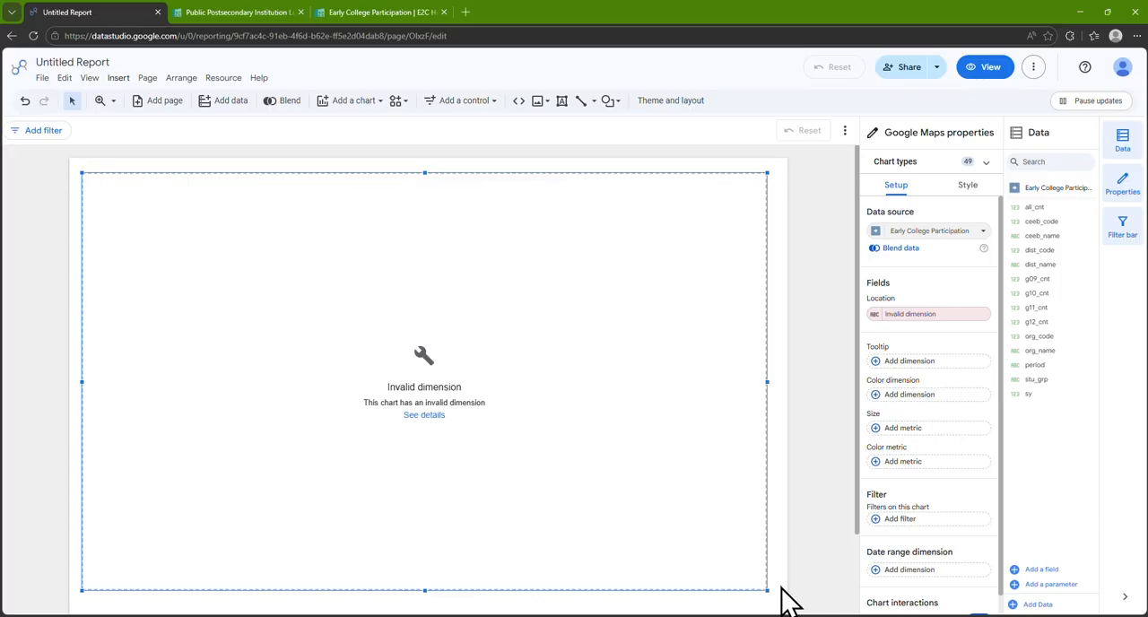
Set the bubble map's data source to DHE Locations
left_click(785, 600)
left_click(761, 584)
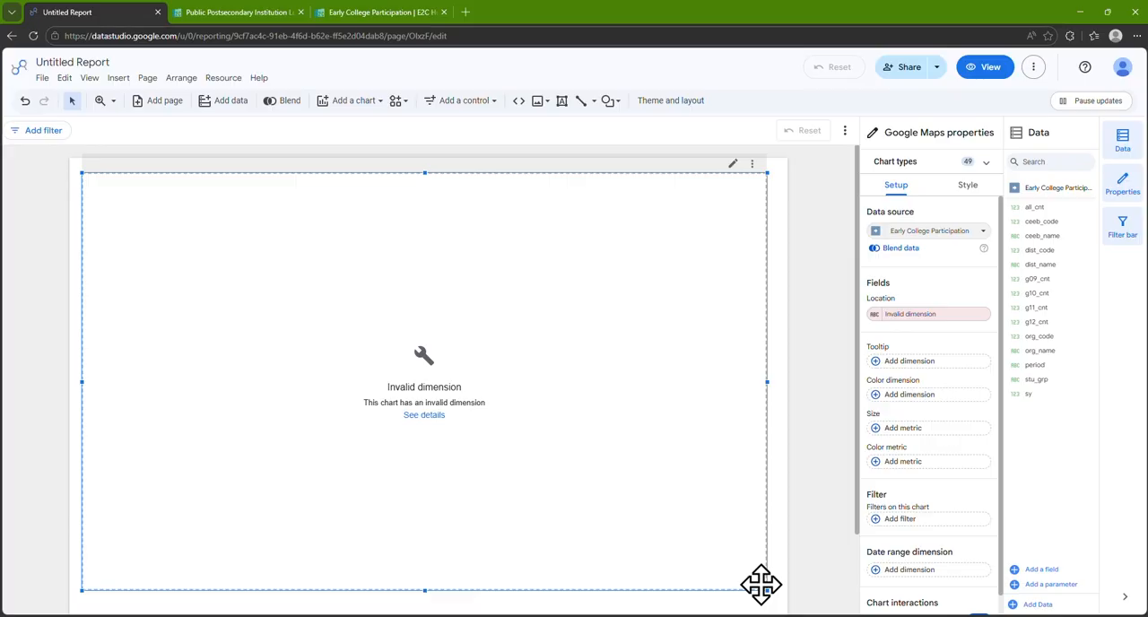
left_click(982, 233)
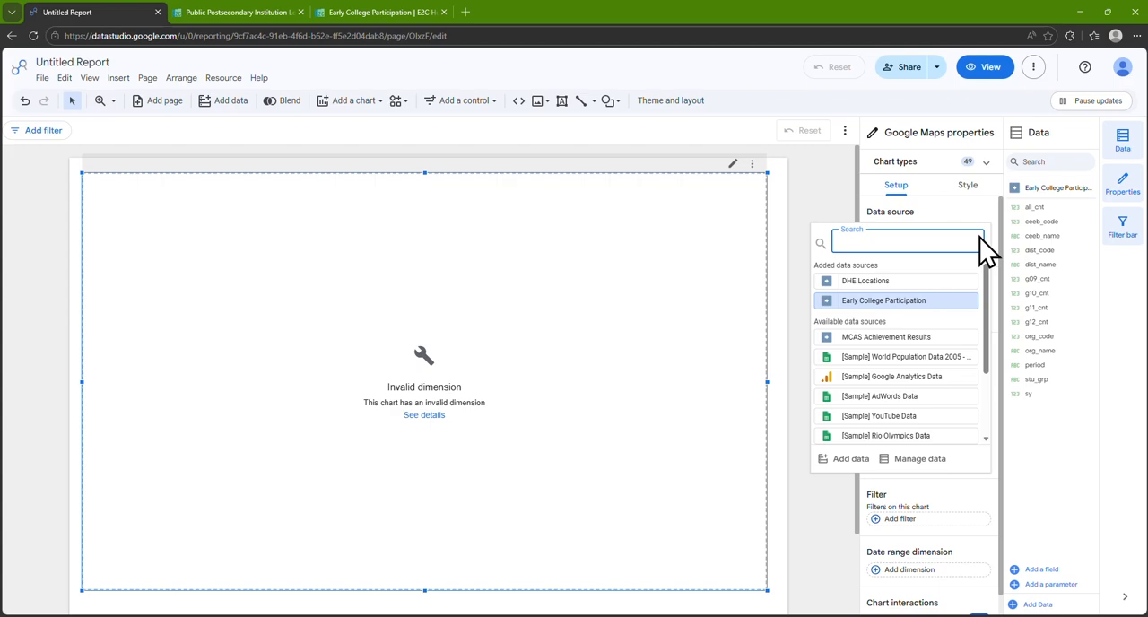
left_click(968, 285)
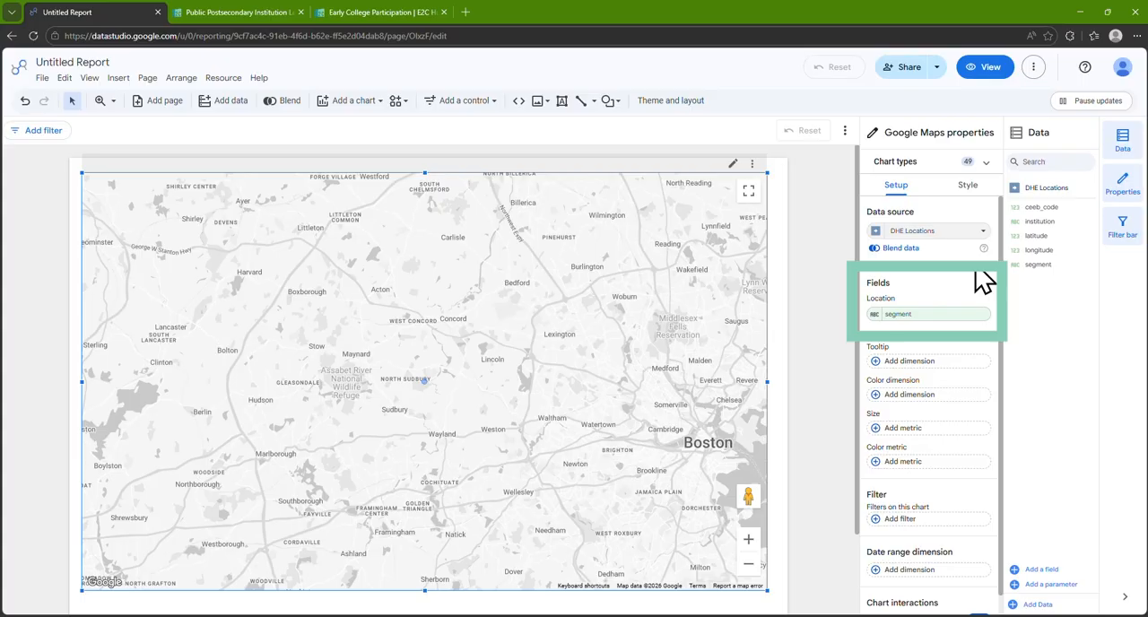
Start a calculated field in DHE Locations named Latitude Longitude with the field ID lat_long
left_click(1051, 568)
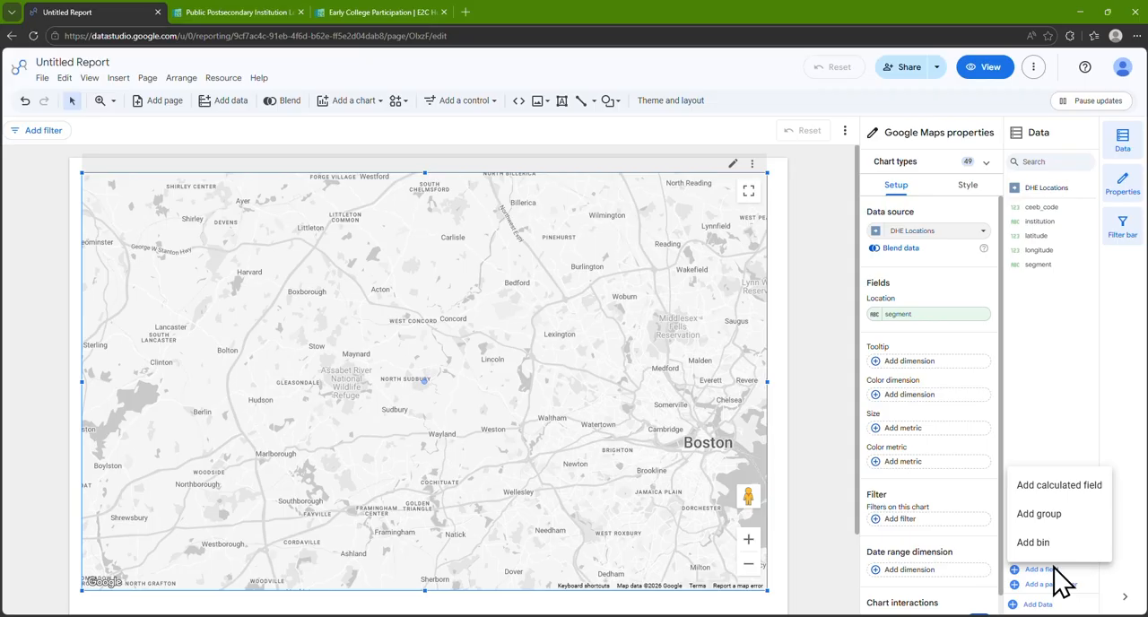
left_click(1089, 488)
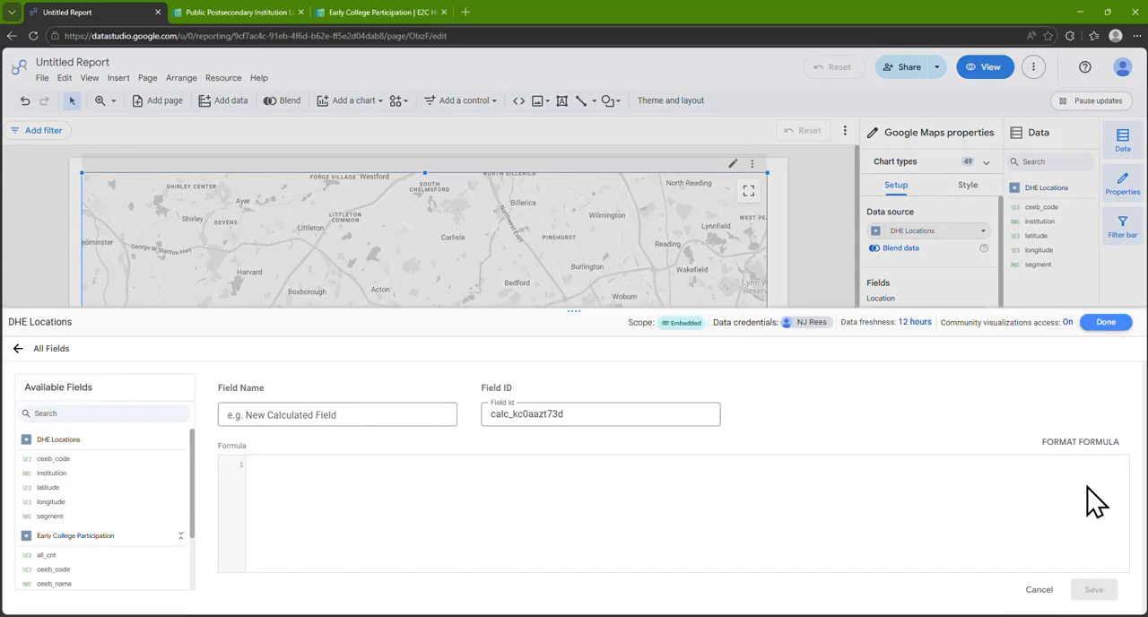
left_click(425, 413)
type("L")
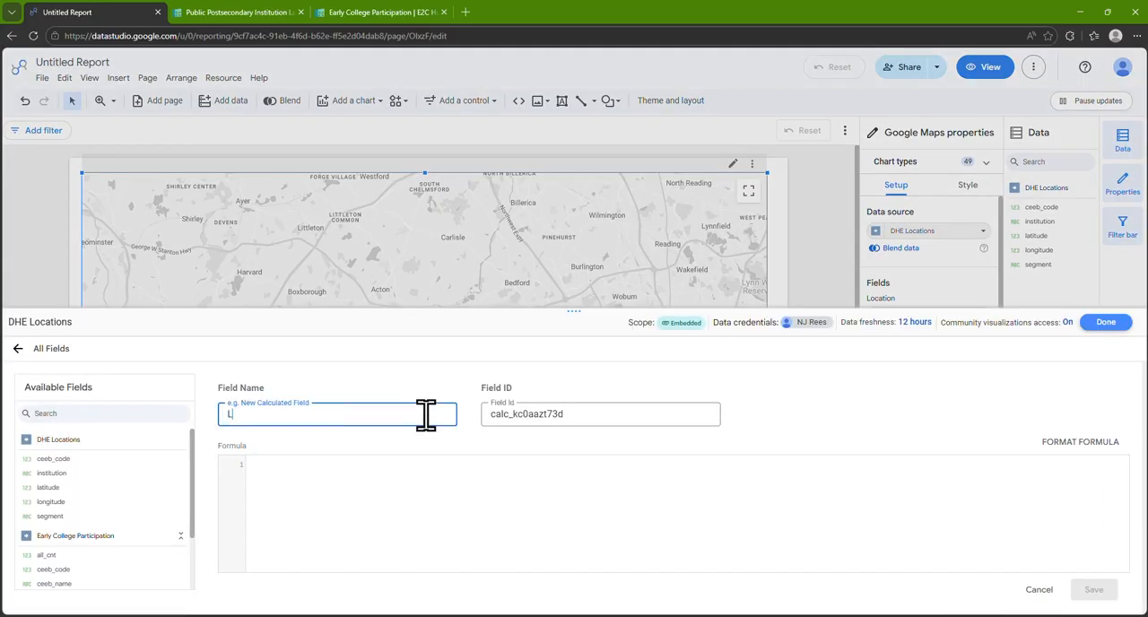
type("atitude Longitude")
key("Tab")
key("BackSpace")
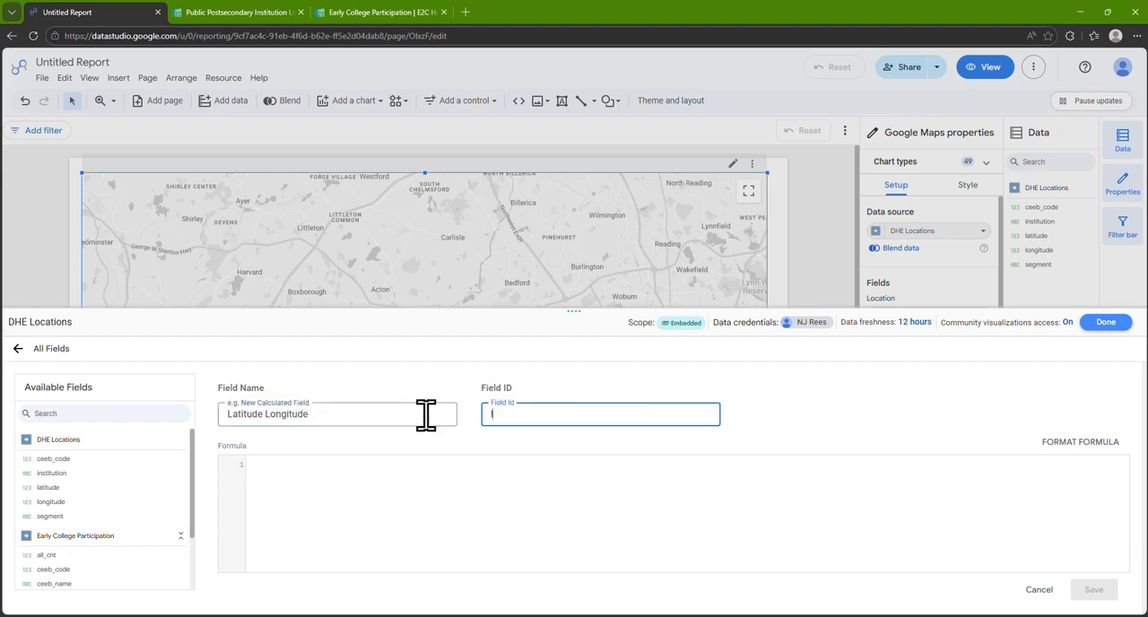
type("lat_long")
key("Tab")
key("Tab")
Enter the formula CONCAT(latitude, ", ", longitude) for the calculated field, save it and close the field editor
type("c")
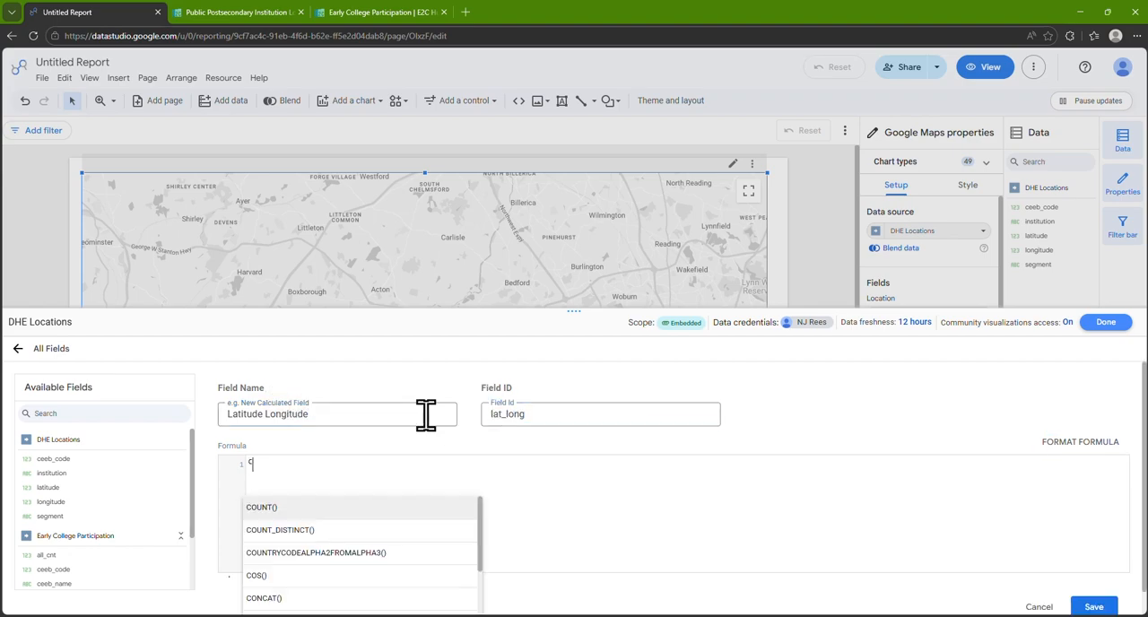
type("oncat(l")
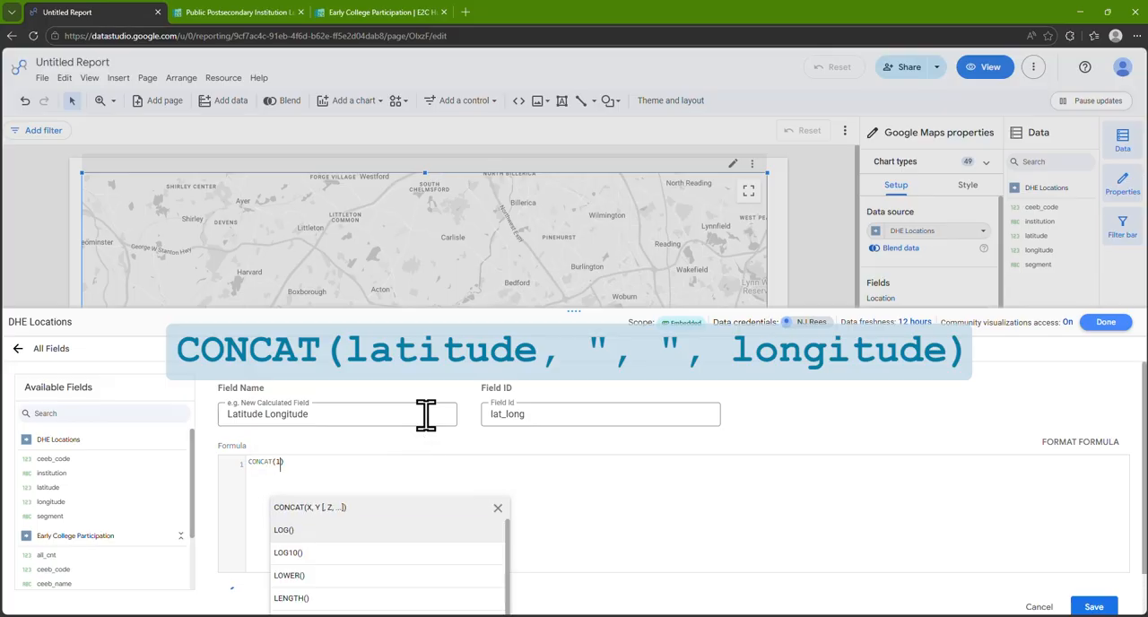
type("atitu")
key("Return")
type(",")
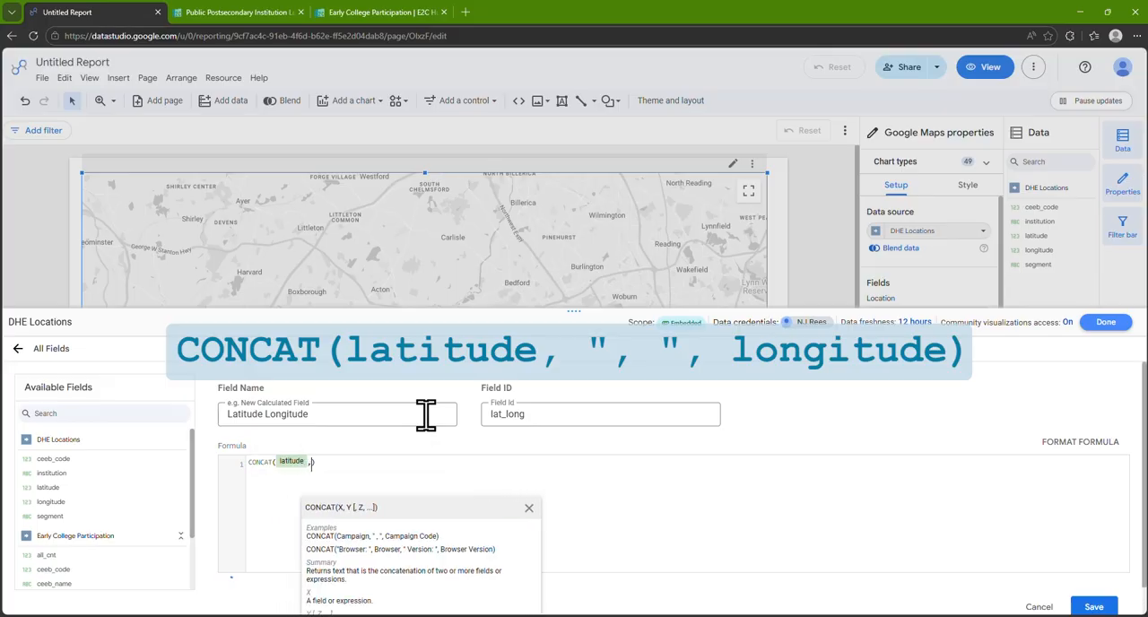
type(" \", ")
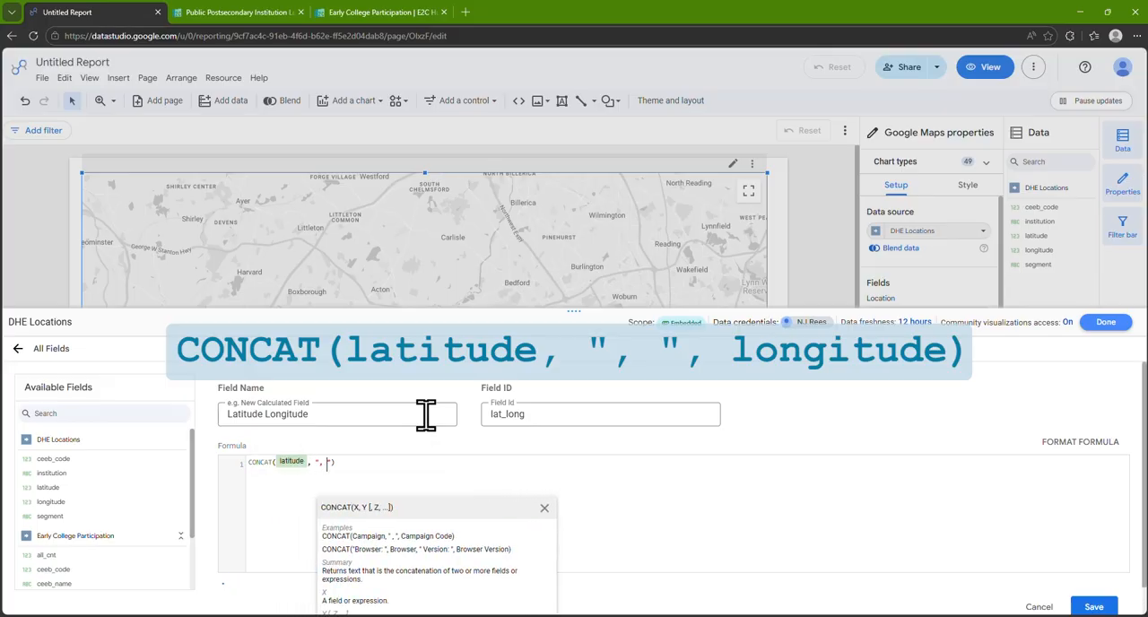
type("\", ")
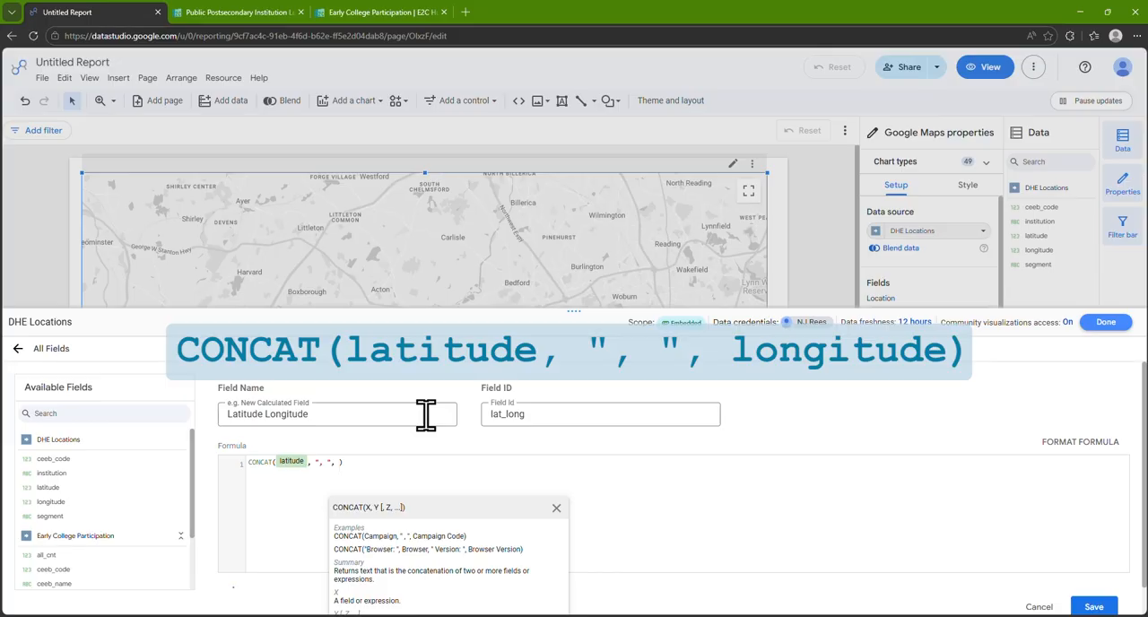
type("longitude")
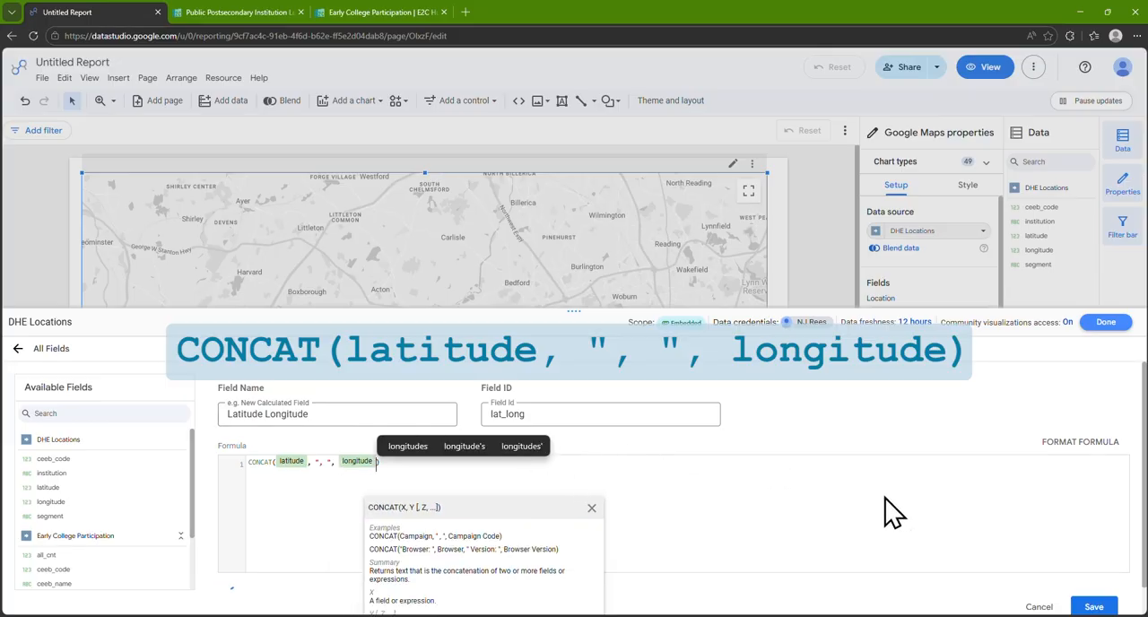
left_click(1093, 606)
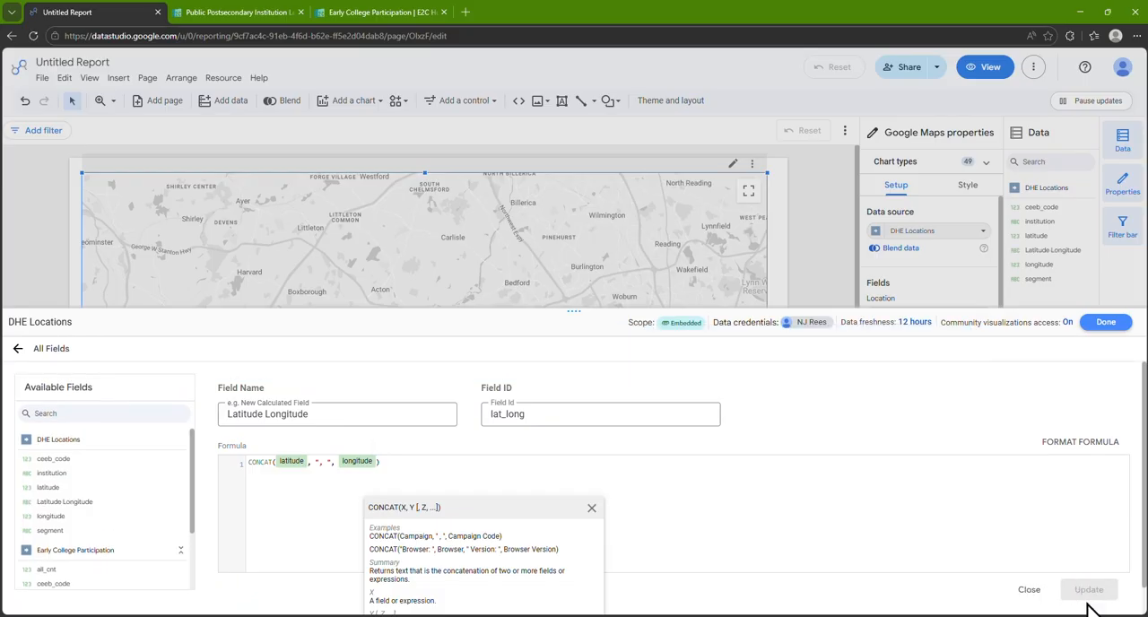
left_click(1107, 322)
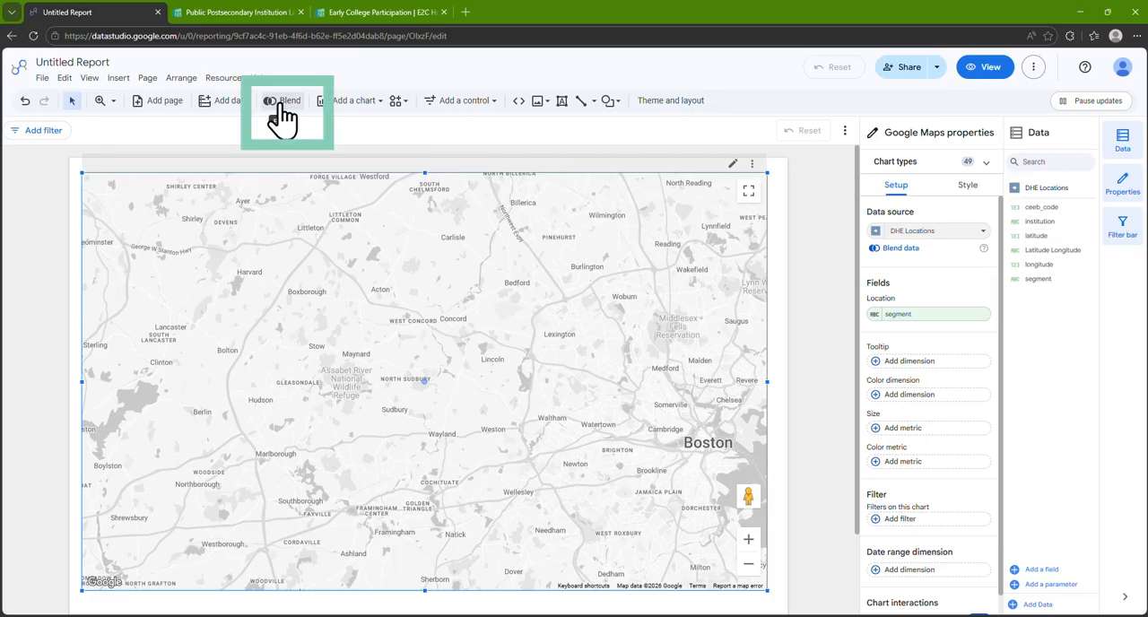
Start a data blend with DHE Locations as the first table, using segment, institution, ceeb_code and Latitude Longitude as dimensions
left_click(280, 103)
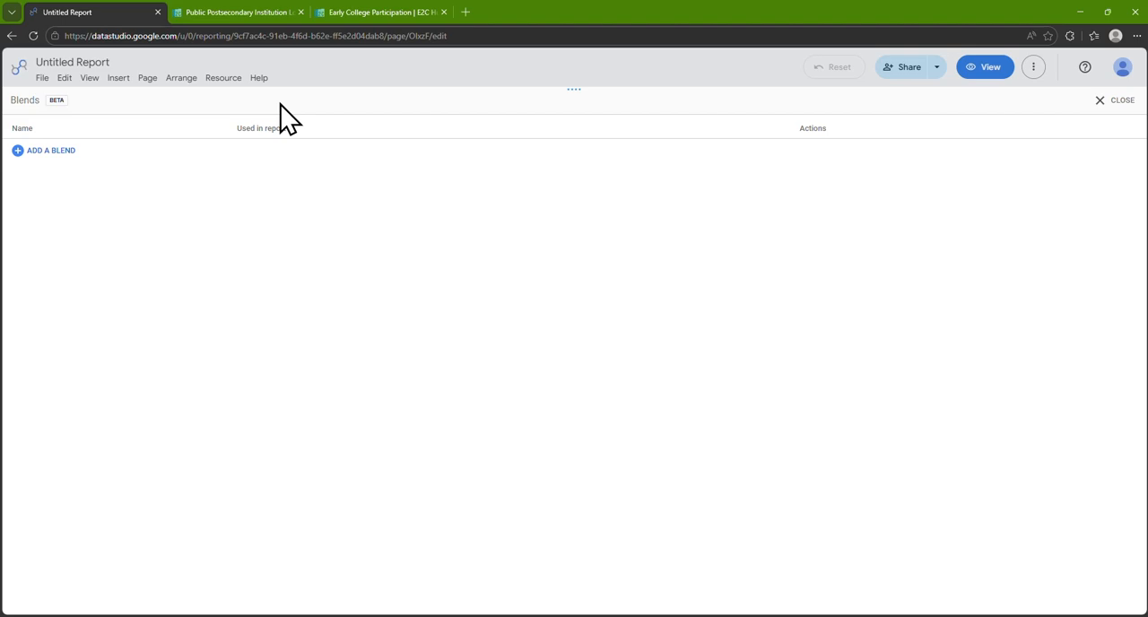
left_click(63, 151)
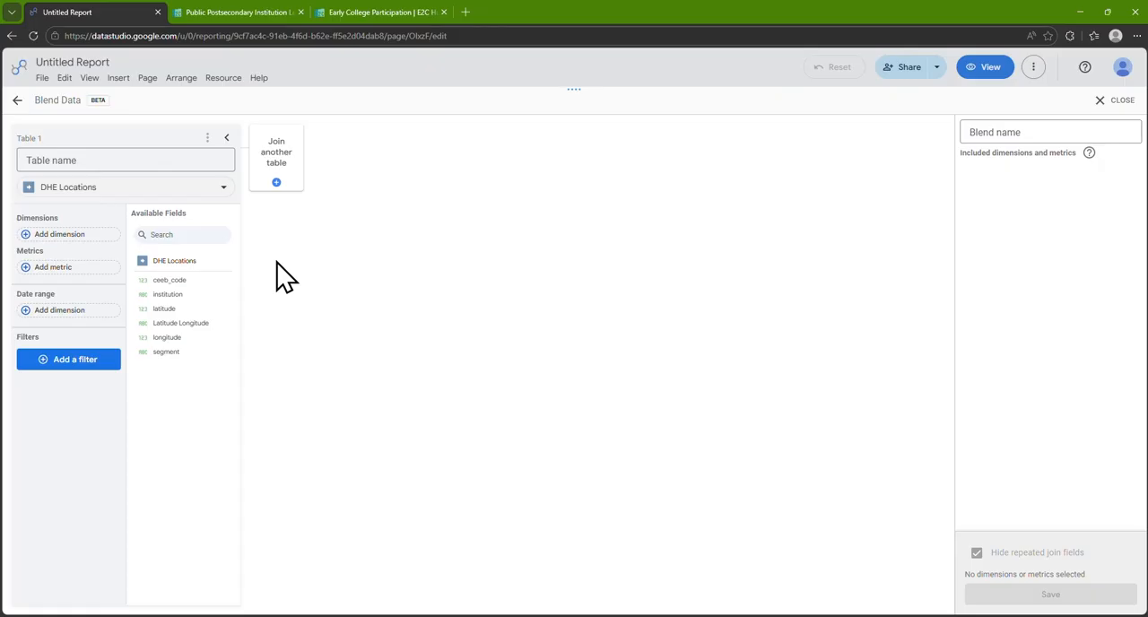
left_click_drag(175, 280, 101, 251)
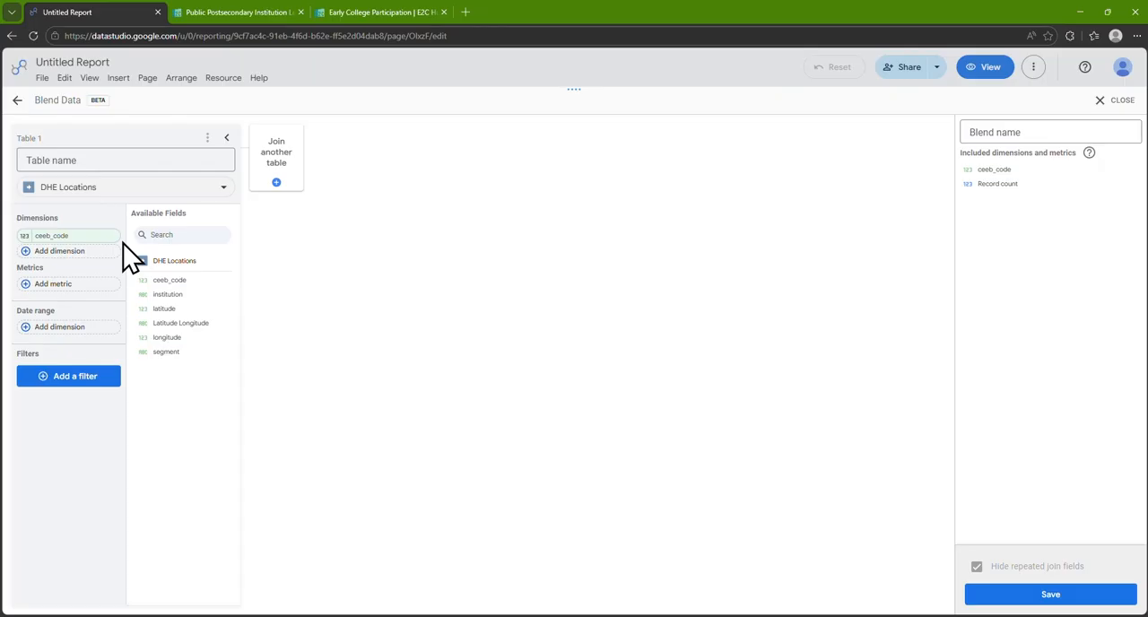
left_click_drag(167, 294, 113, 278)
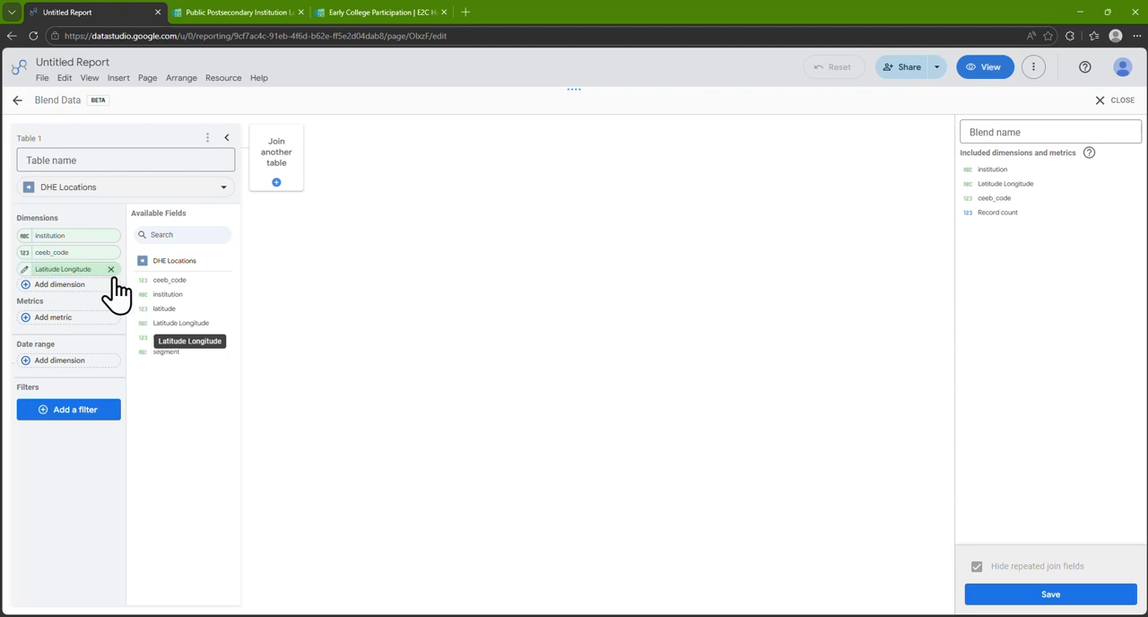
left_click_drag(184, 355, 105, 251)
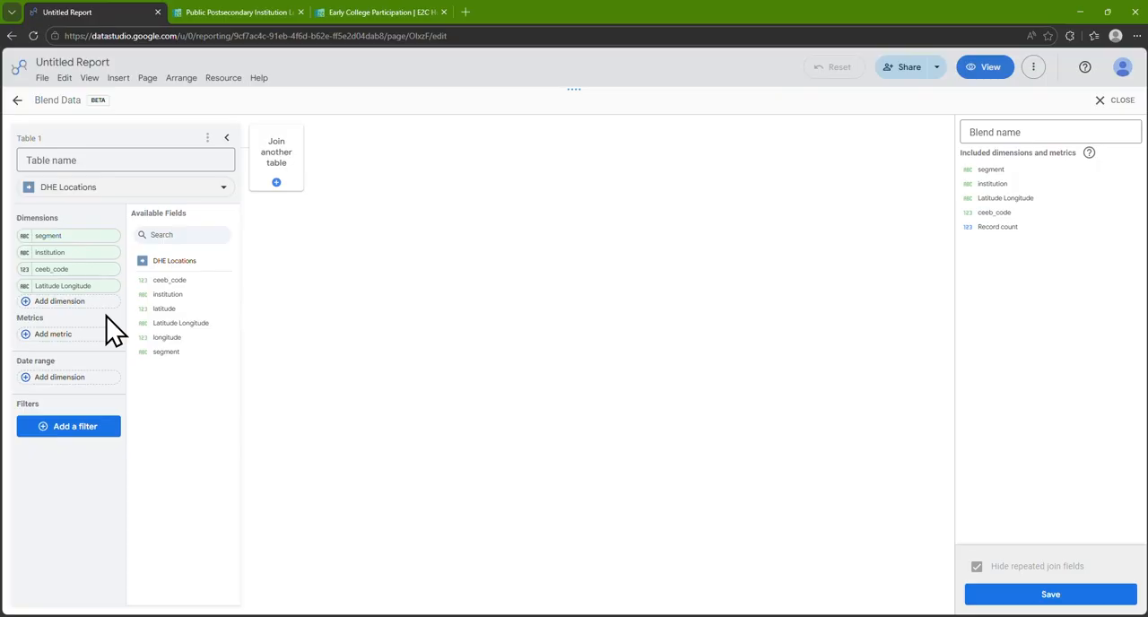
Join Early College Participation as the second table, with dimensions sy, stu_grp and ceeb_code and the metric all_cnt
left_click(287, 175)
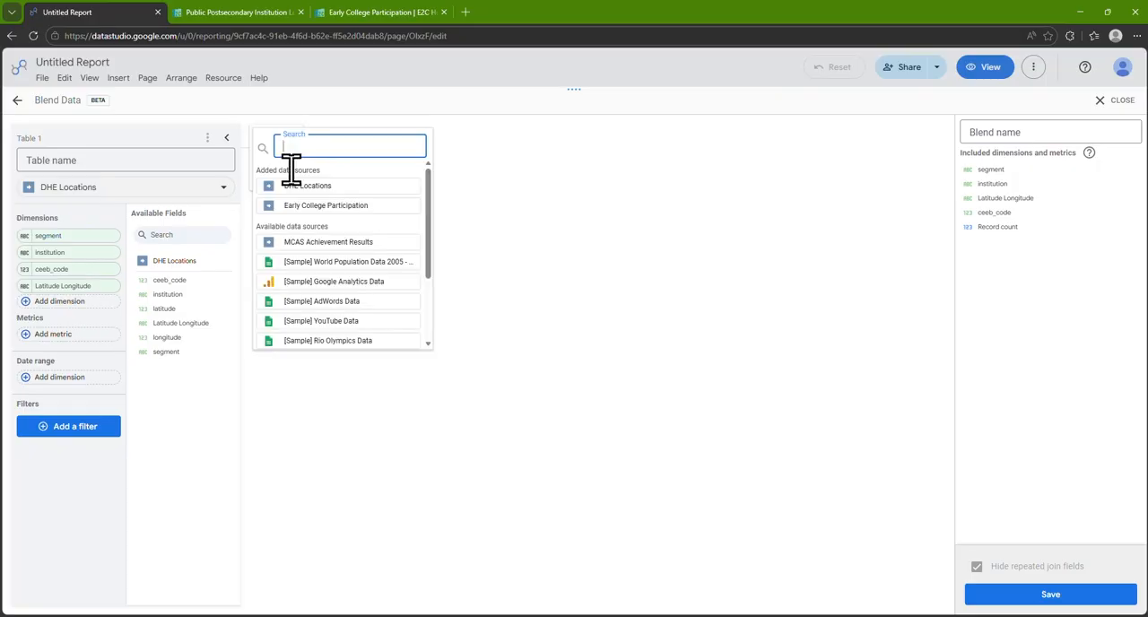
left_click(382, 205)
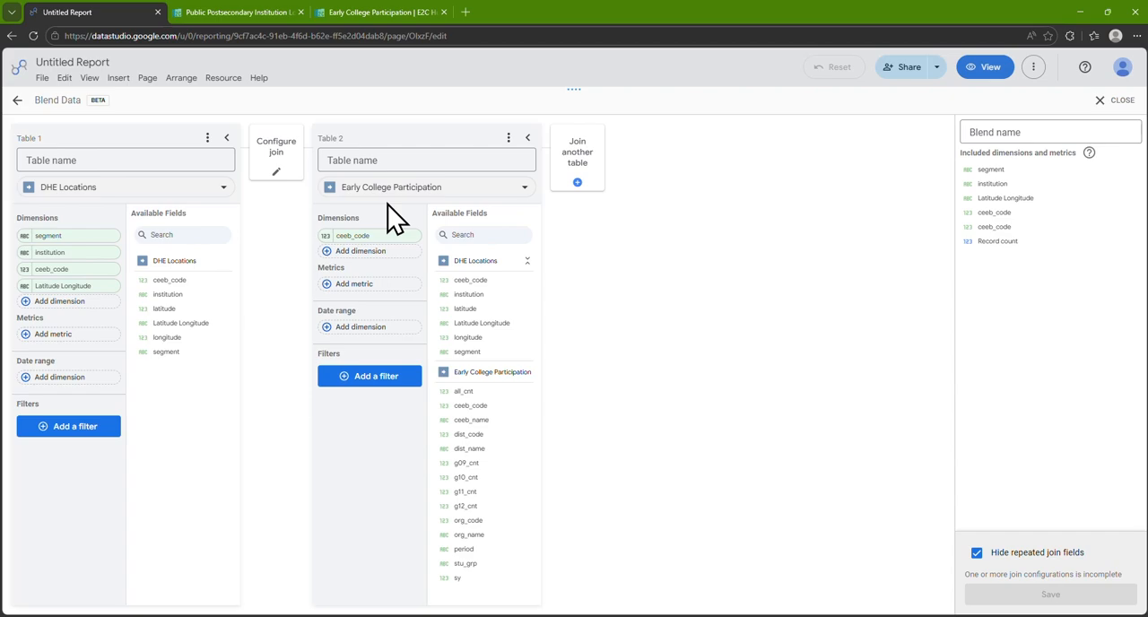
left_click_drag(394, 215, 394, 270)
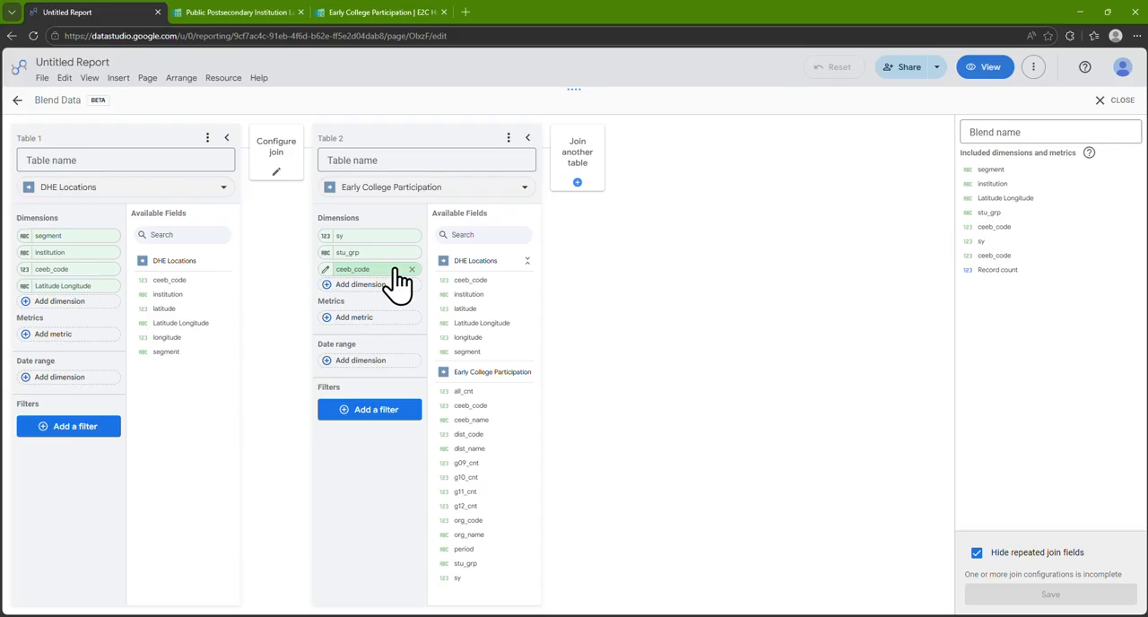
left_click_drag(463, 391, 383, 323)
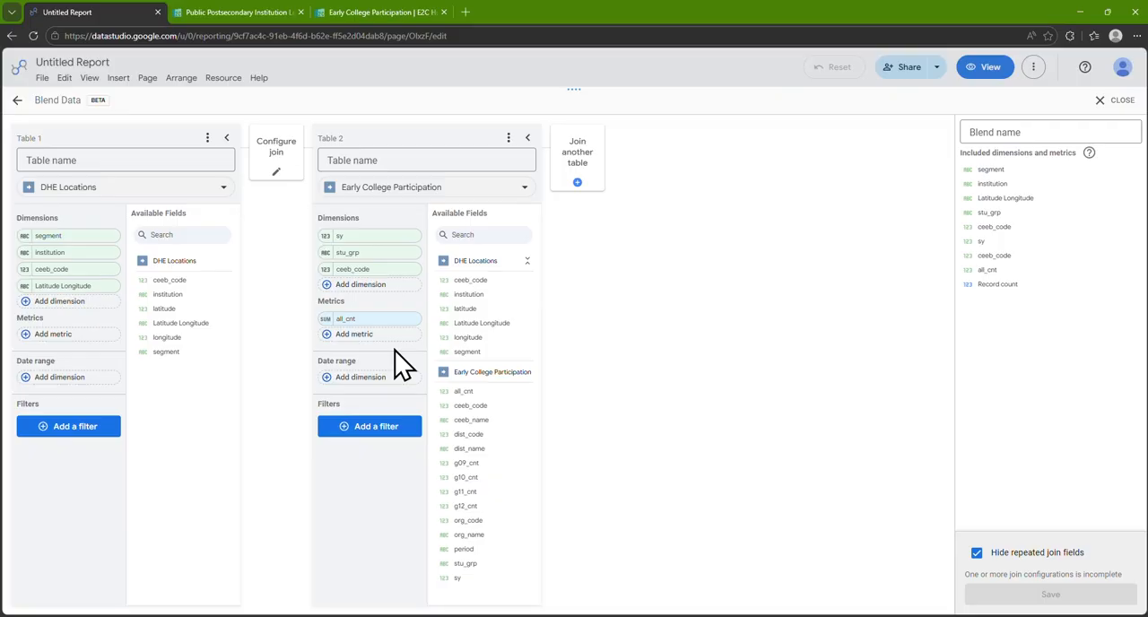
Configure a left outer join matching ceeb_code in both tables, then save the blend and return to the report
left_click(285, 175)
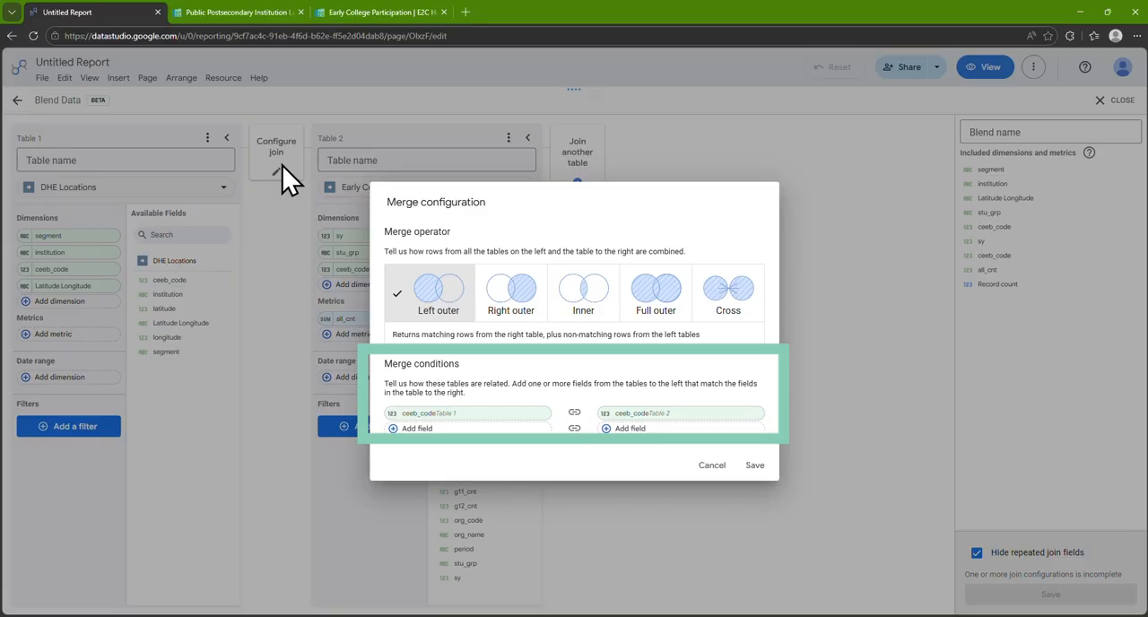
left_click(753, 466)
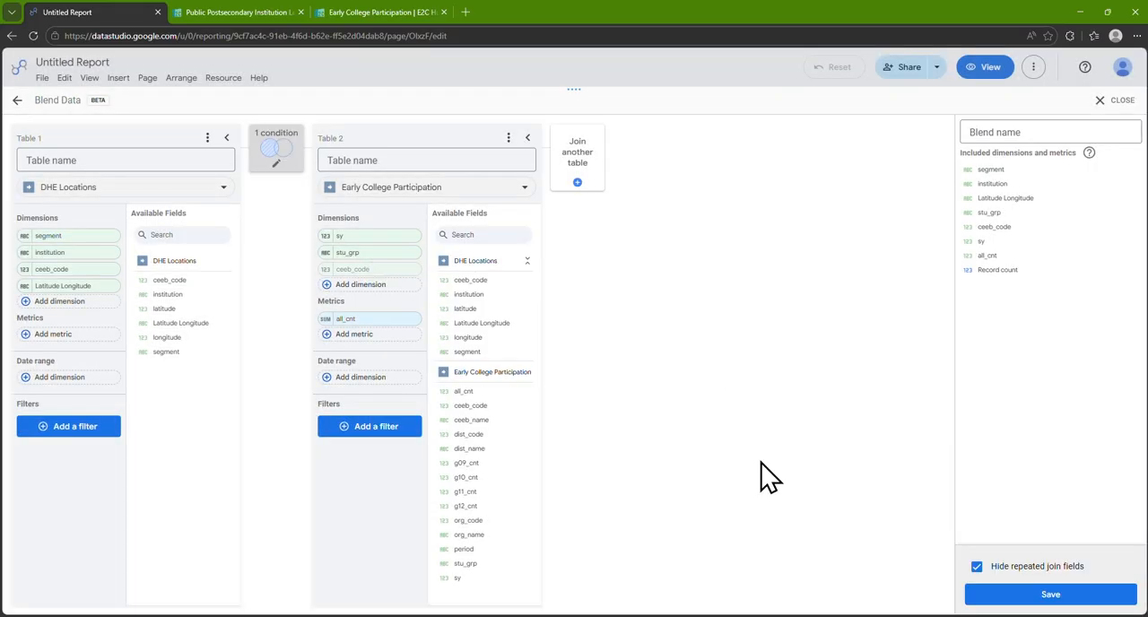
left_click(1016, 596)
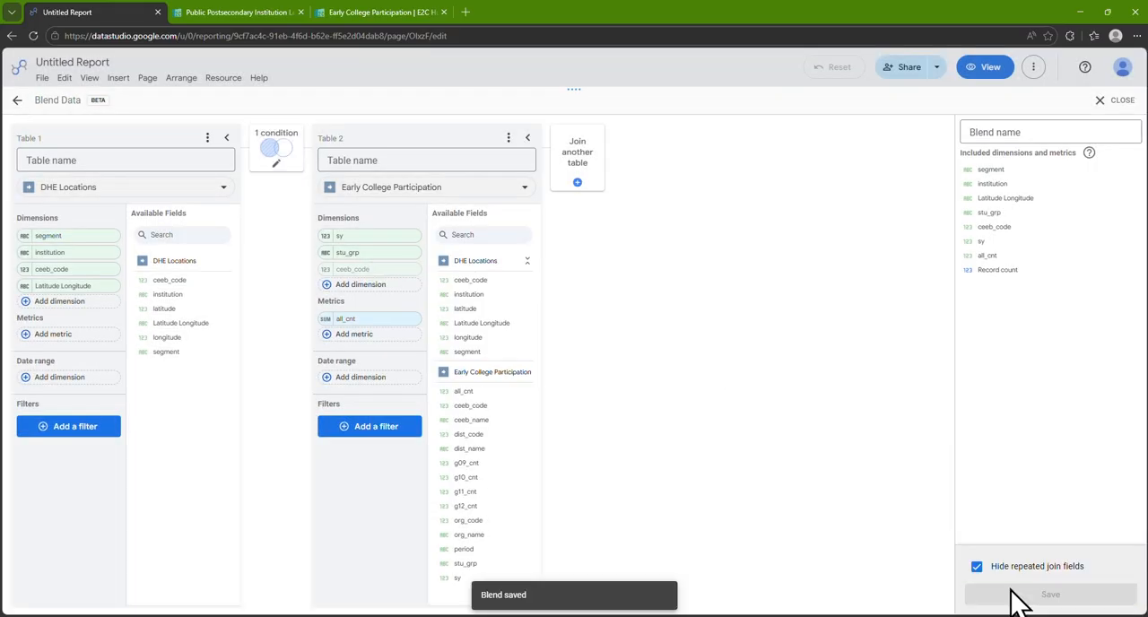
left_click(1114, 100)
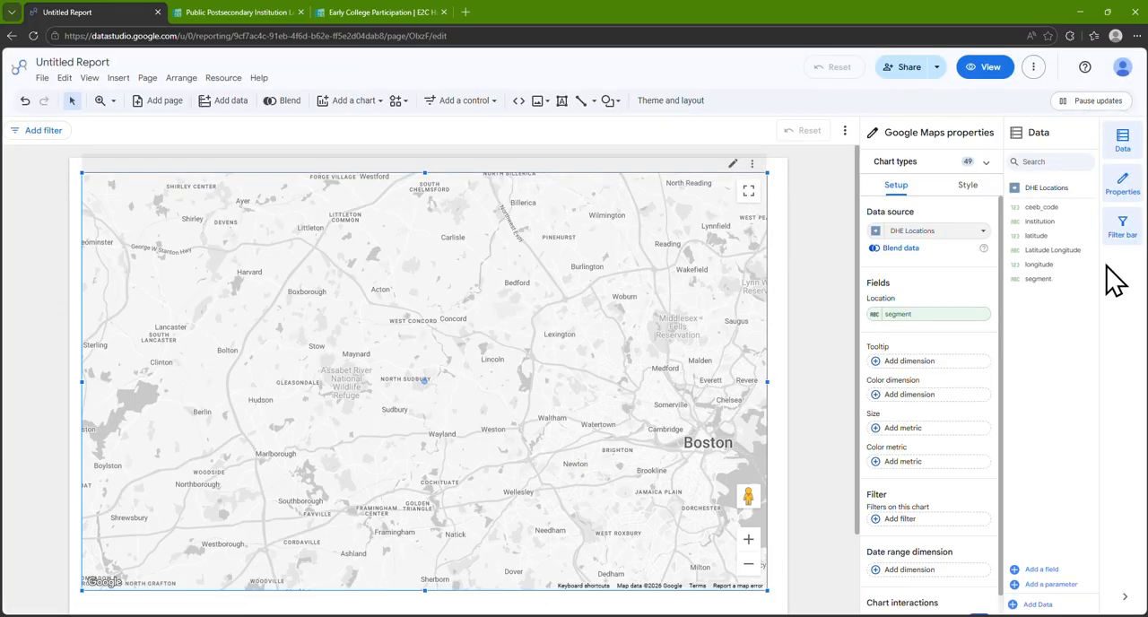
Set the bubble map's data source to Blended Data and its location field to Latitude Longitude
left_click(980, 231)
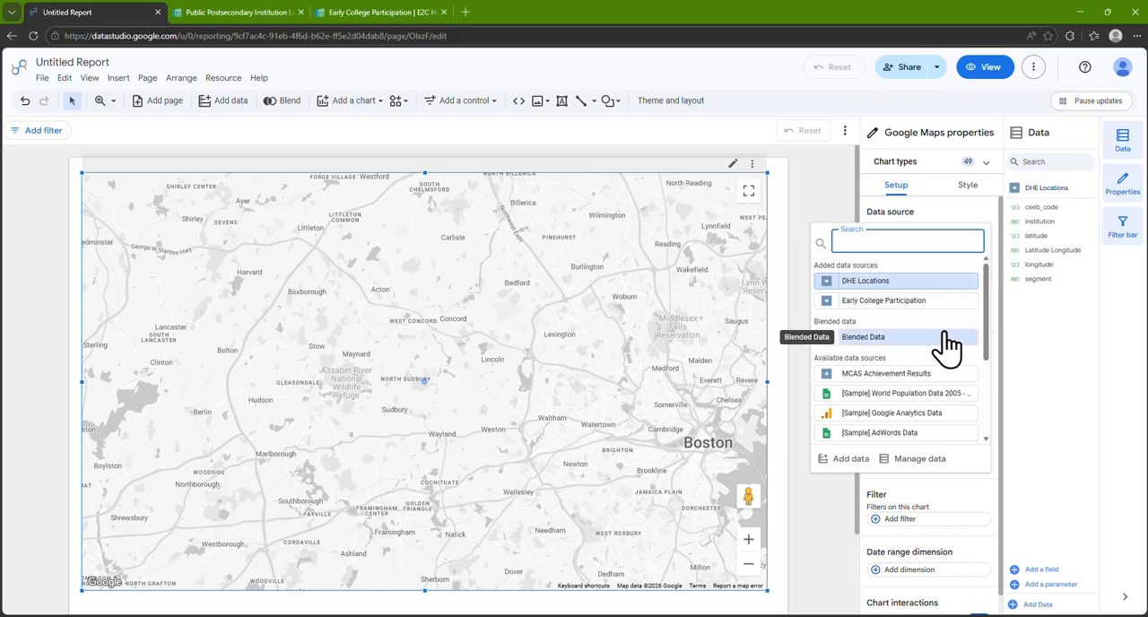
left_click(949, 338)
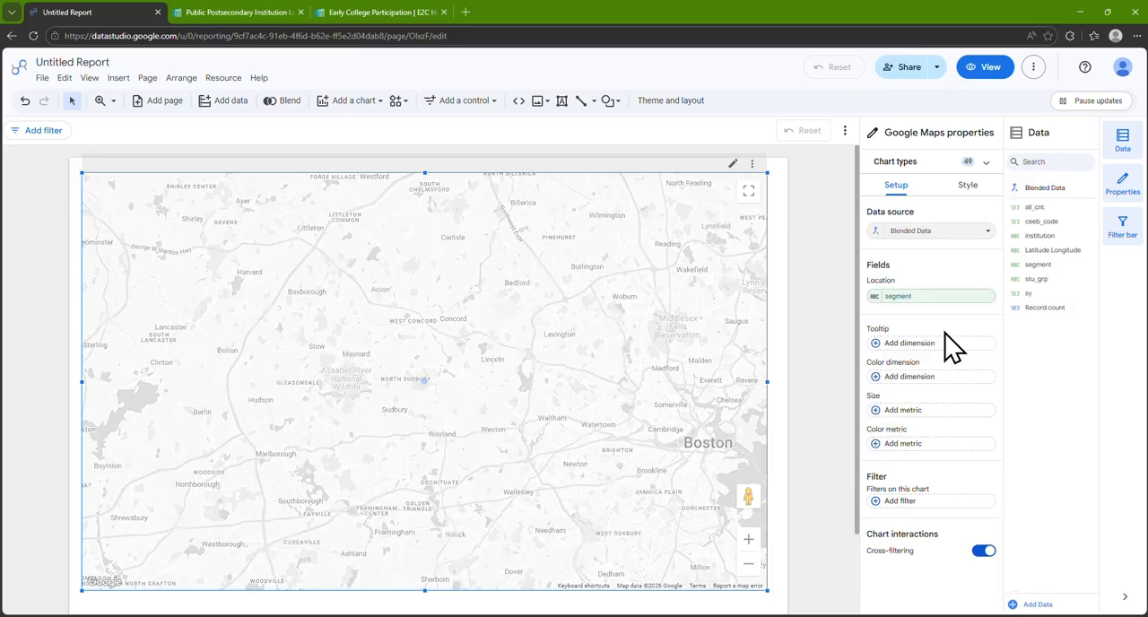
left_click_drag(949, 348, 973, 320)
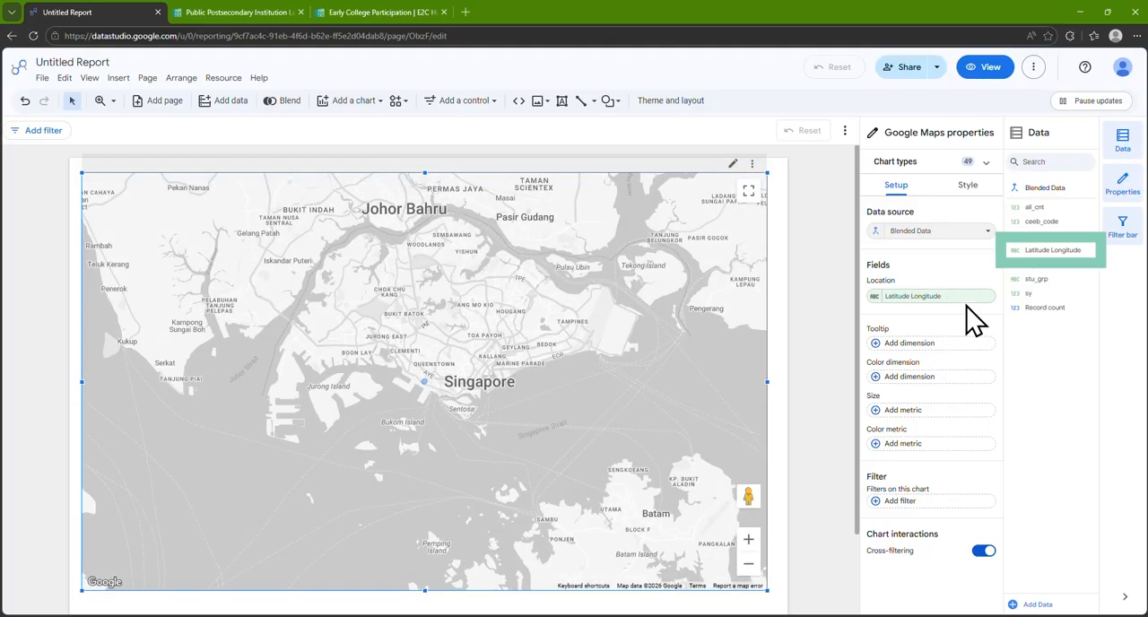
Set the map's location field to the geographic data type Latitude, Longitude and give it the display name Location
left_click(877, 298)
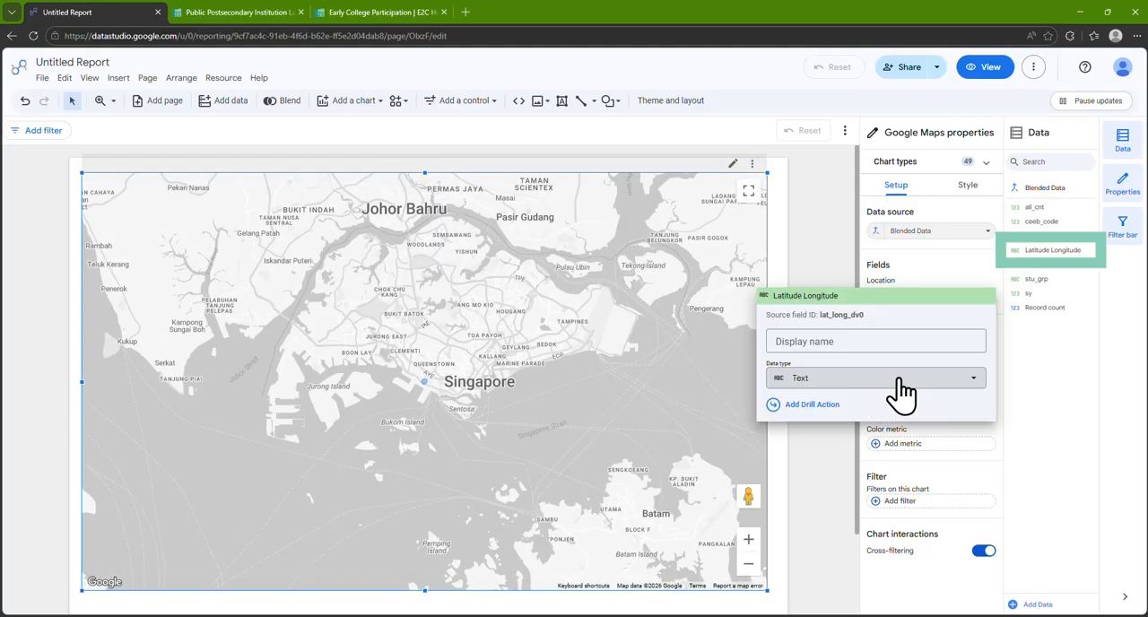
left_click(901, 381)
mouse_move(845, 525)
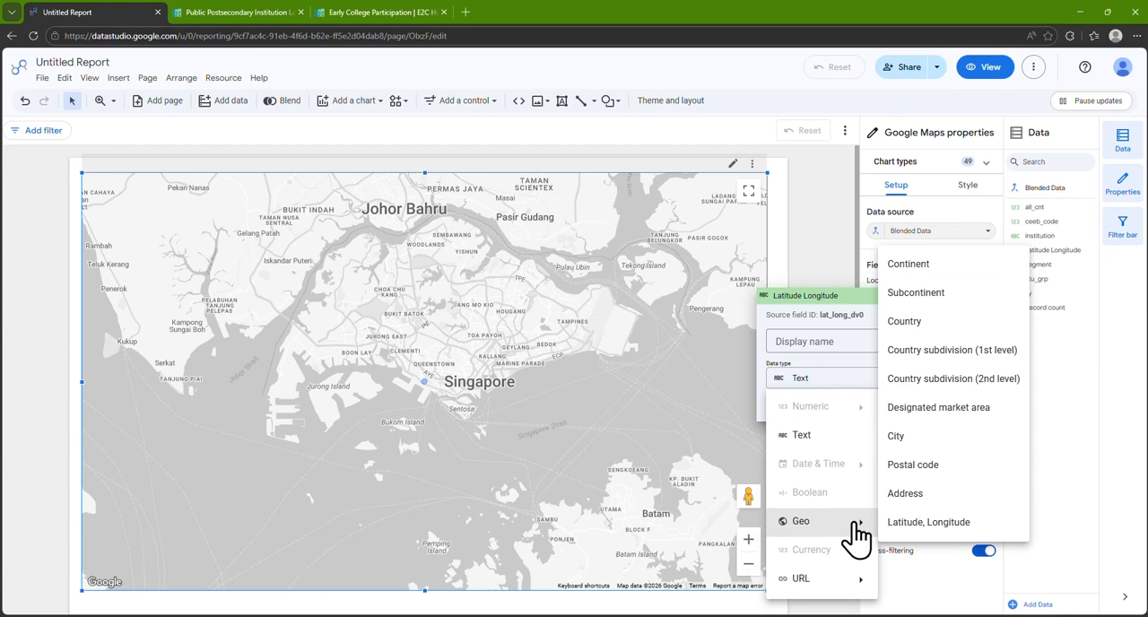
left_click(991, 522)
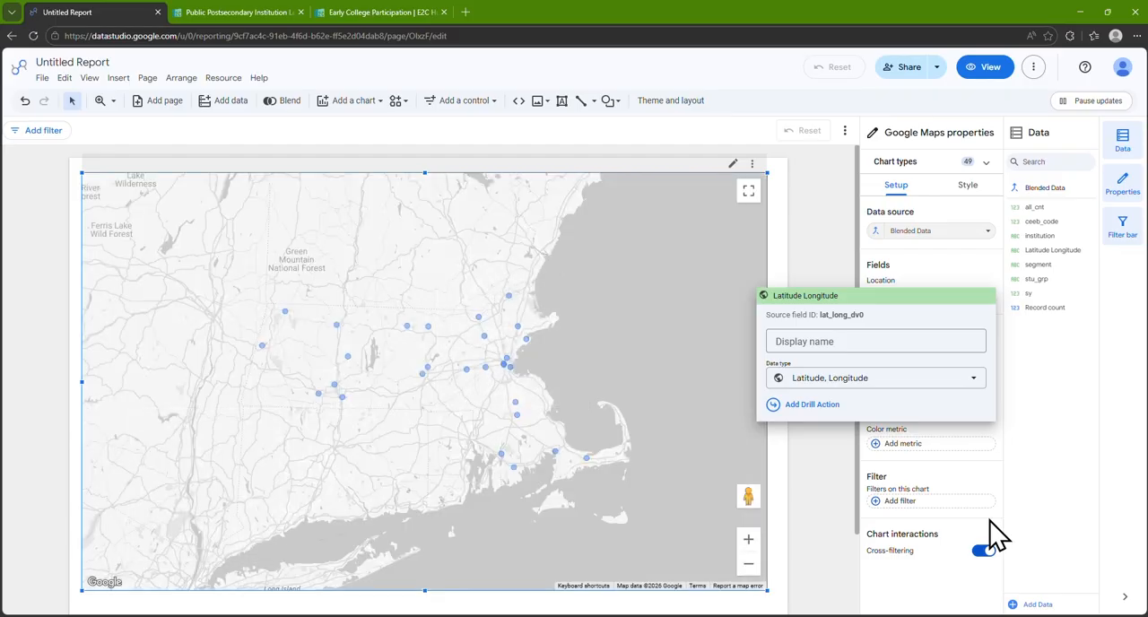
left_click(952, 341)
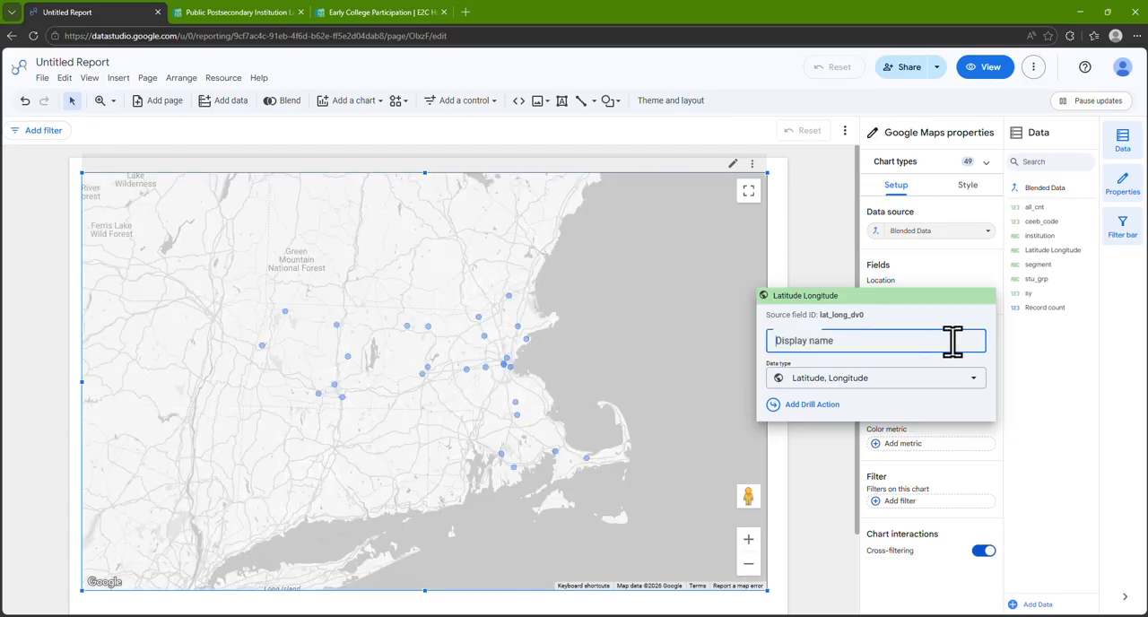
type("Location")
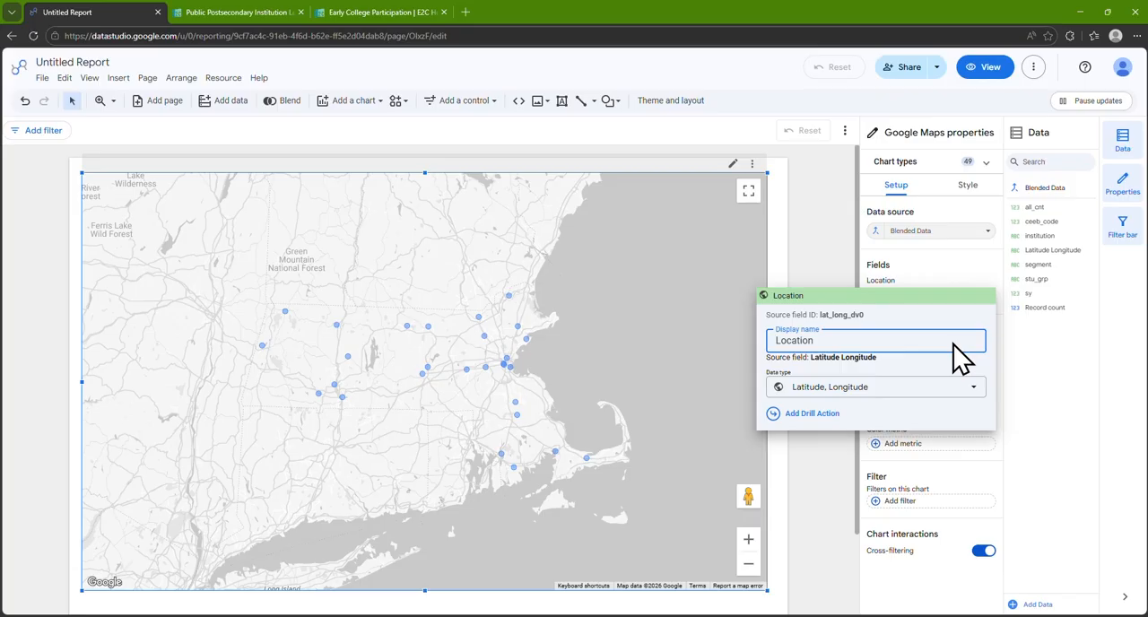
left_click(1017, 368)
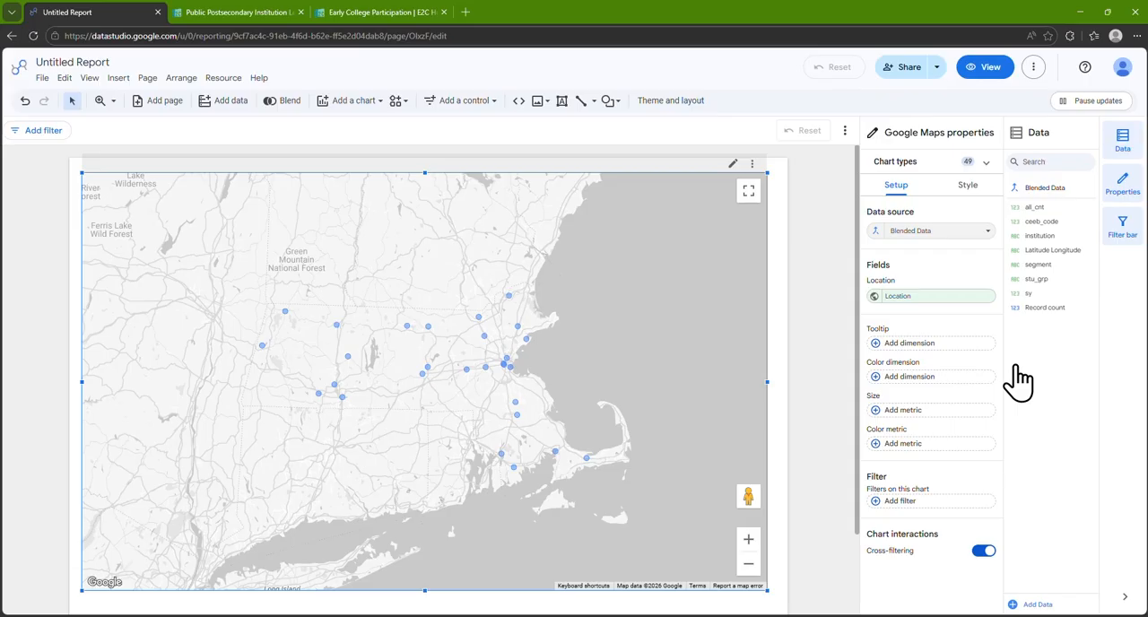
Add the institution field as the bubble map's tooltip dimension
left_click_drag(1067, 237, 981, 364)
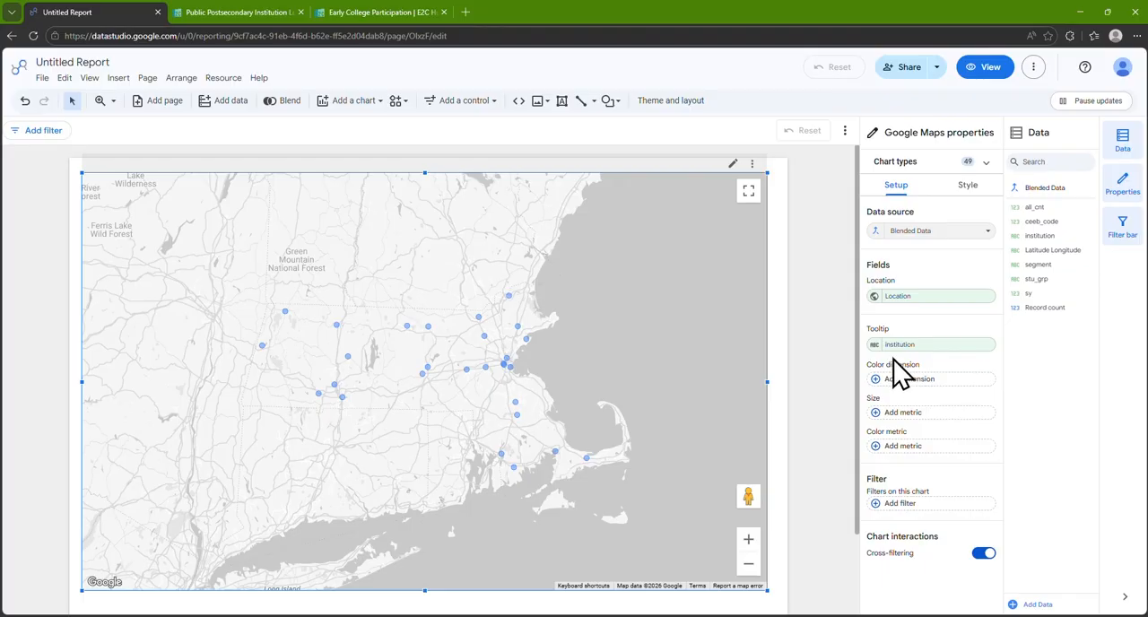
Give the bubble map's tooltip field the display name Institution
left_click(875, 346)
type("Institution")
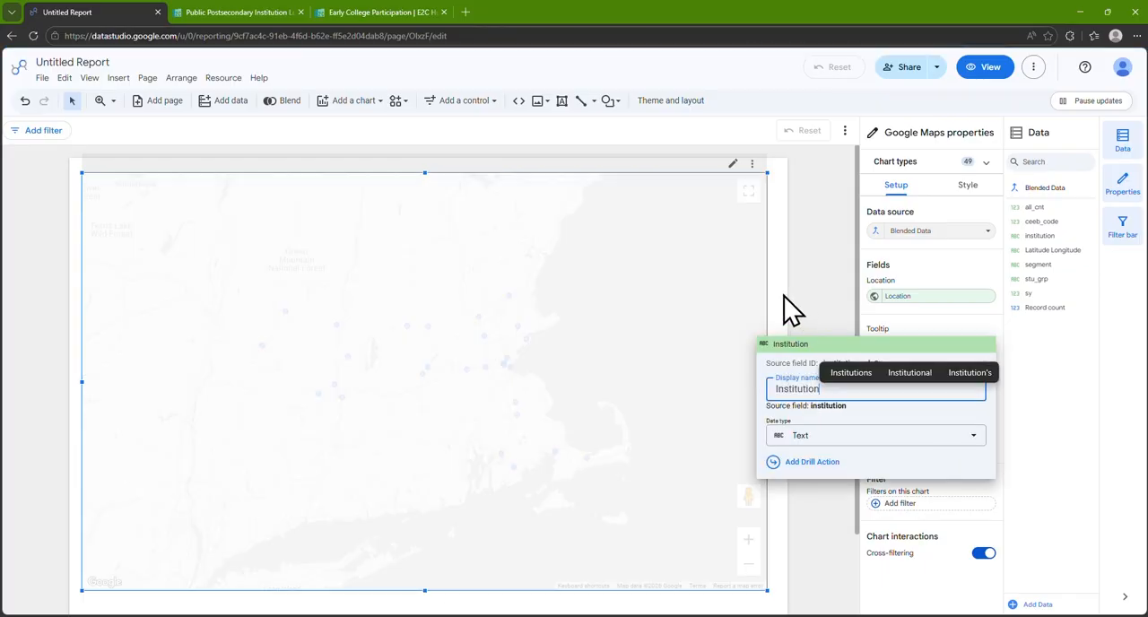
key("Return")
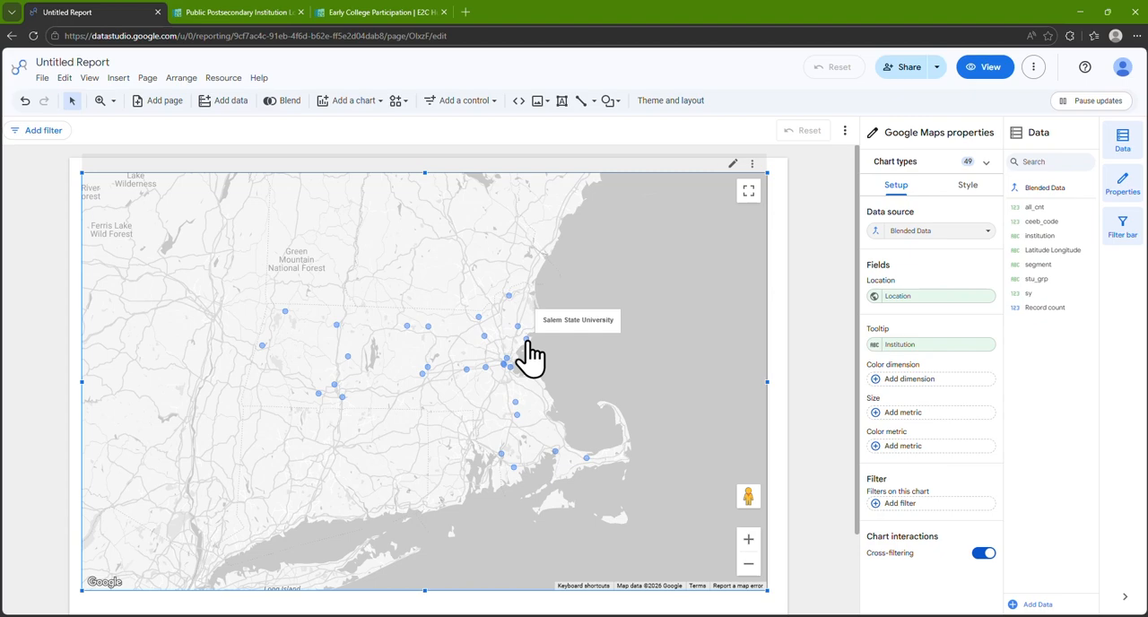
Size the map's bubbles by the all_cnt metric and give it the display name Number of Students
left_click_drag(1035, 207, 972, 413)
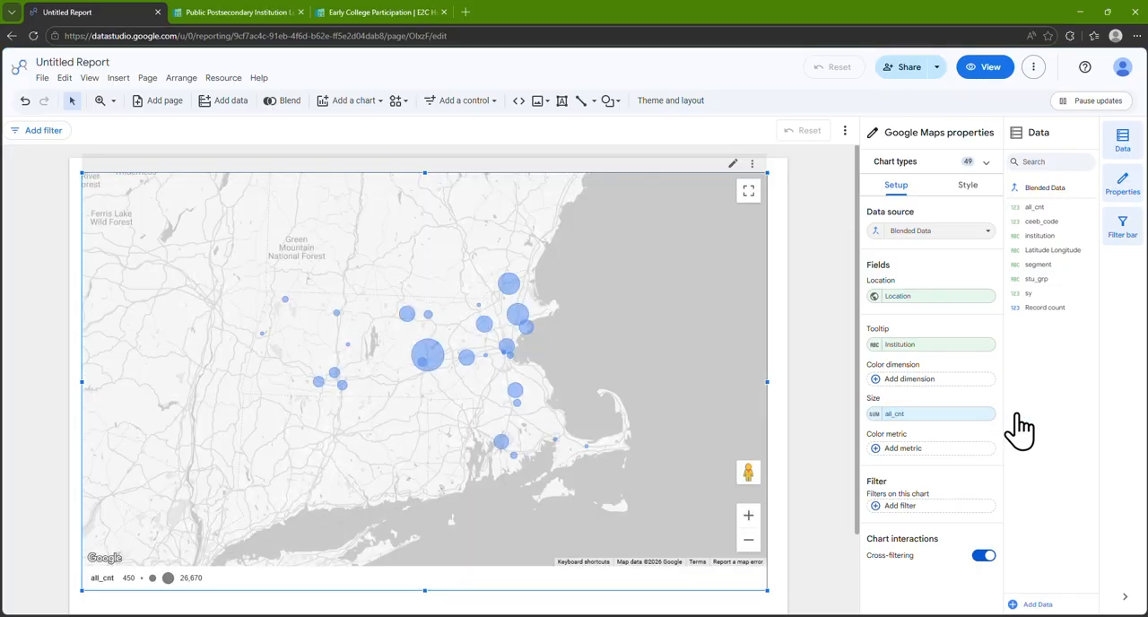
left_click(873, 414)
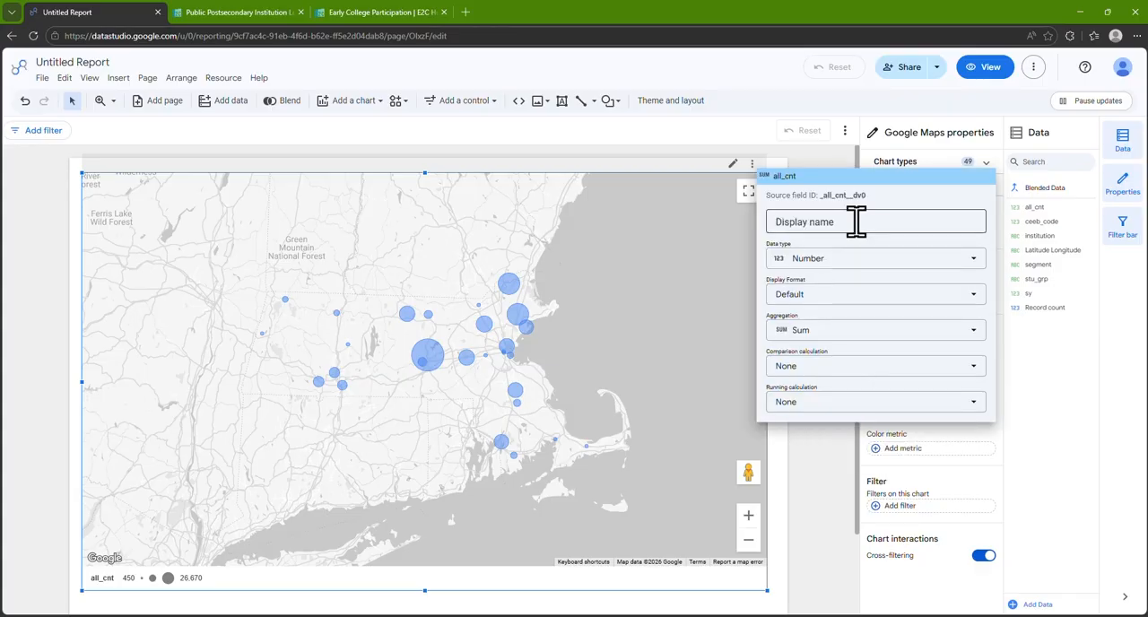
left_click(856, 220)
type("Number of Students")
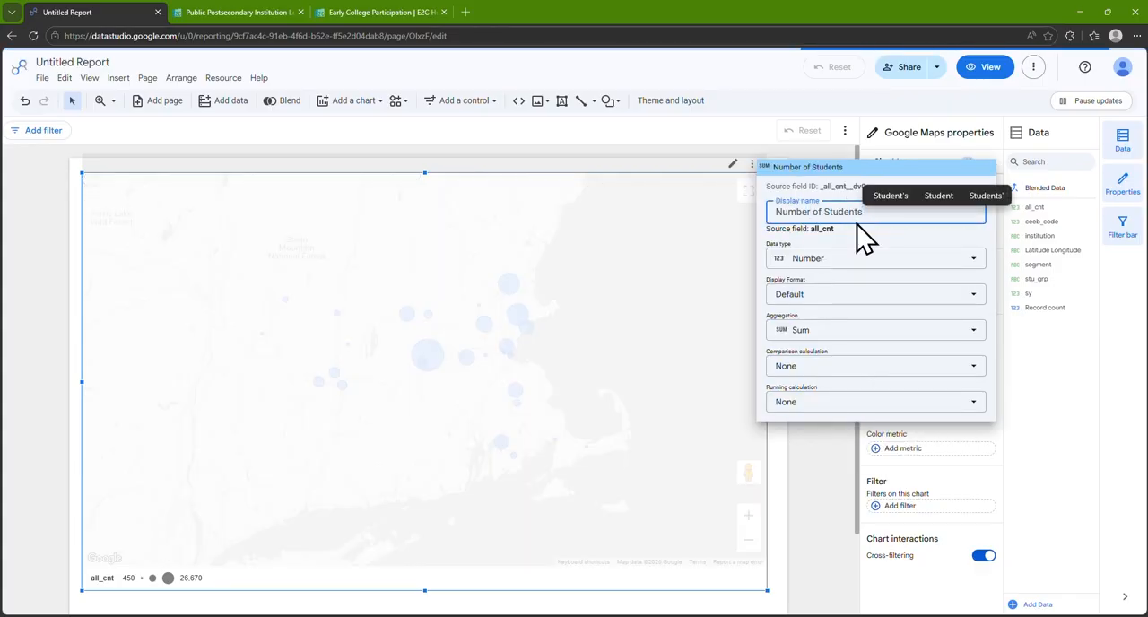
left_click(1029, 386)
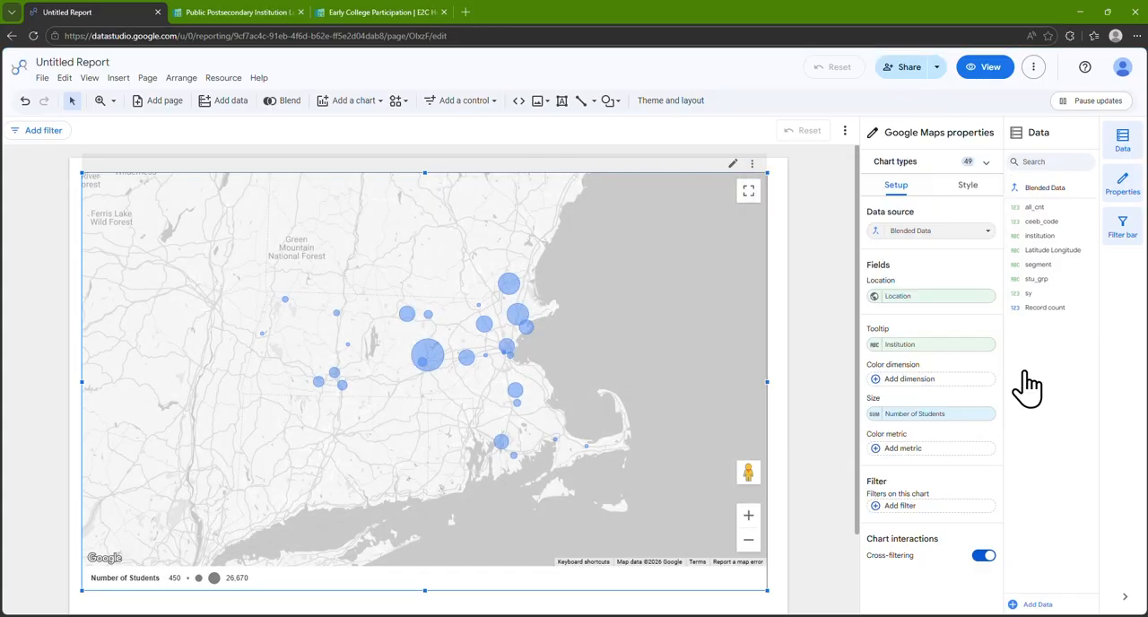
Color the map's bubbles by the segment field and give that dimension the display name Segment
left_click_drag(1037, 265, 984, 381)
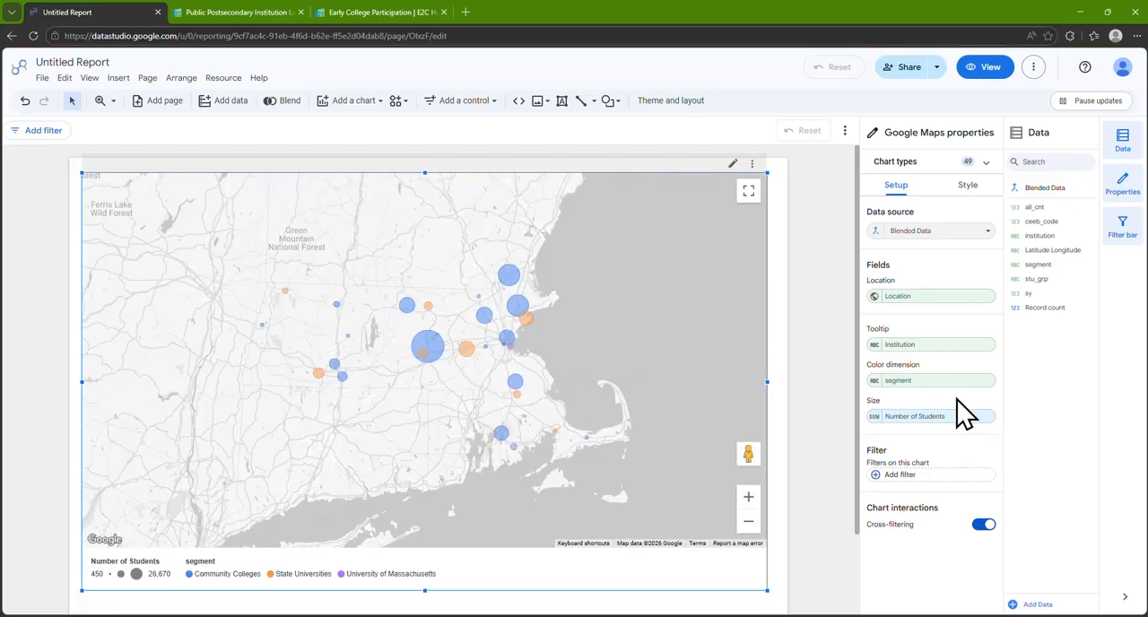
left_click(875, 381)
left_click(858, 425)
type("Segment")
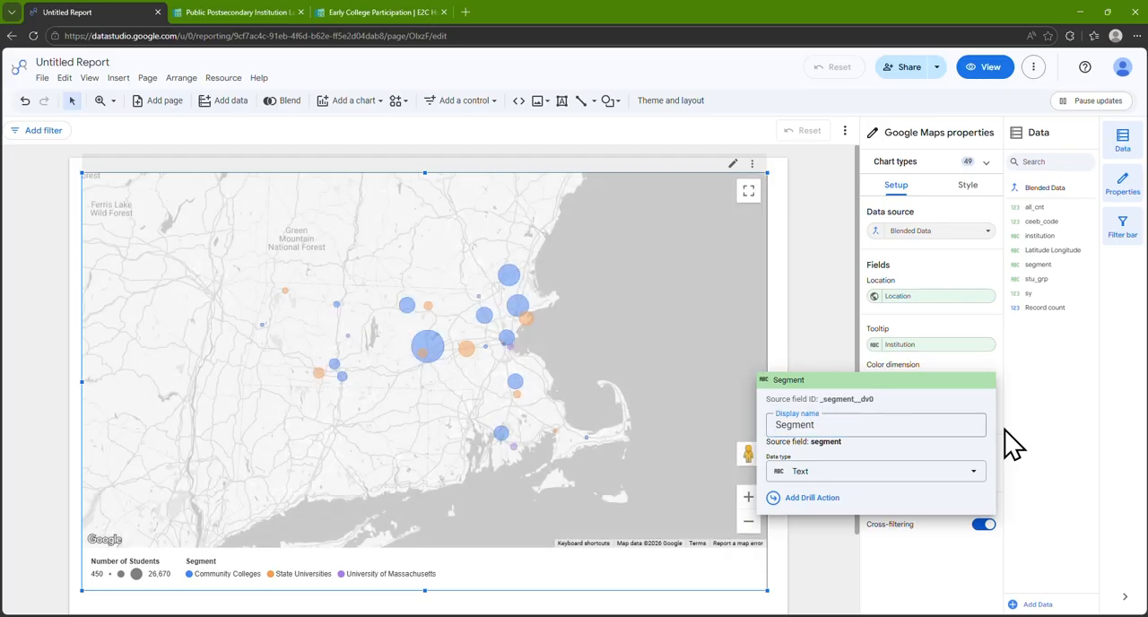
left_click(1005, 440)
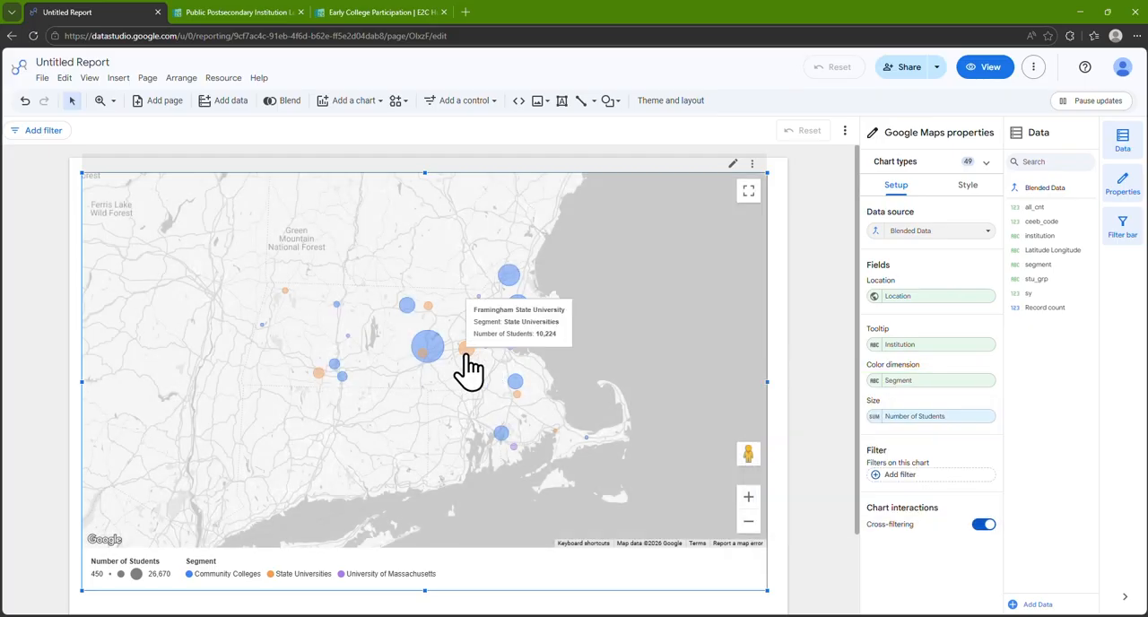
Narrow the map to about three quarters of its width and place a drop-down list control in the freed space
left_click_drag(767, 381, 596, 395)
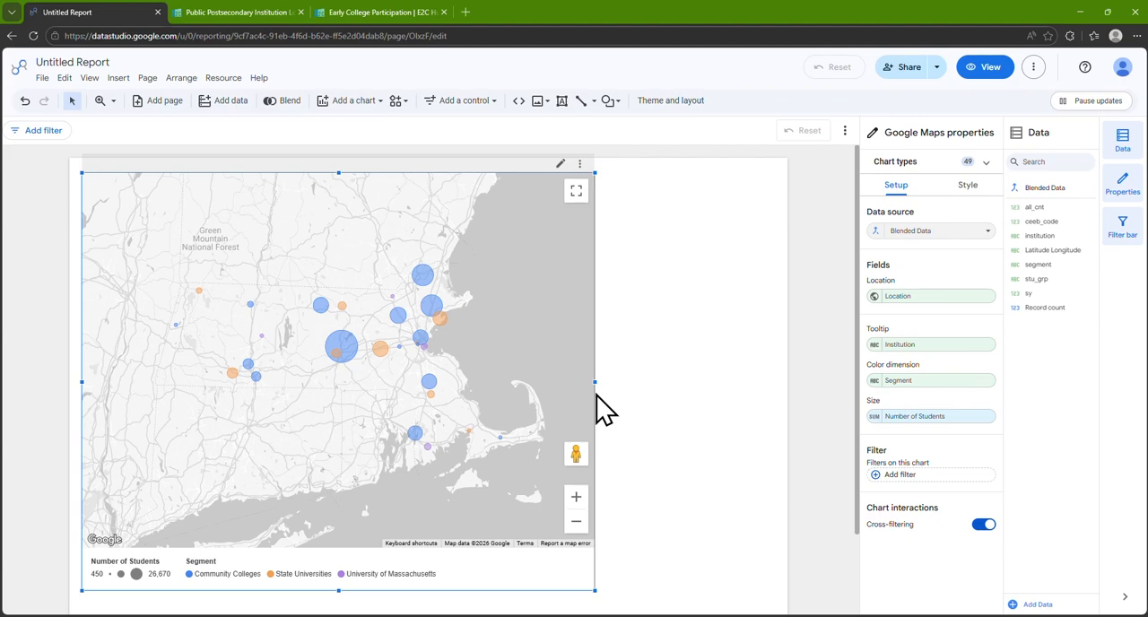
left_click(494, 104)
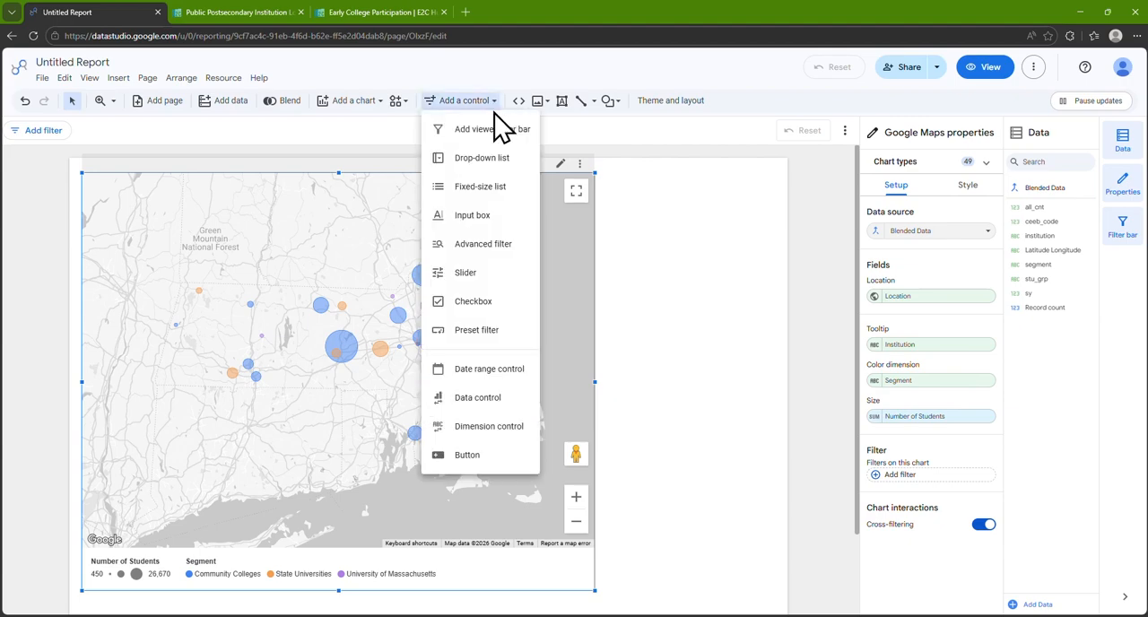
left_click(518, 159)
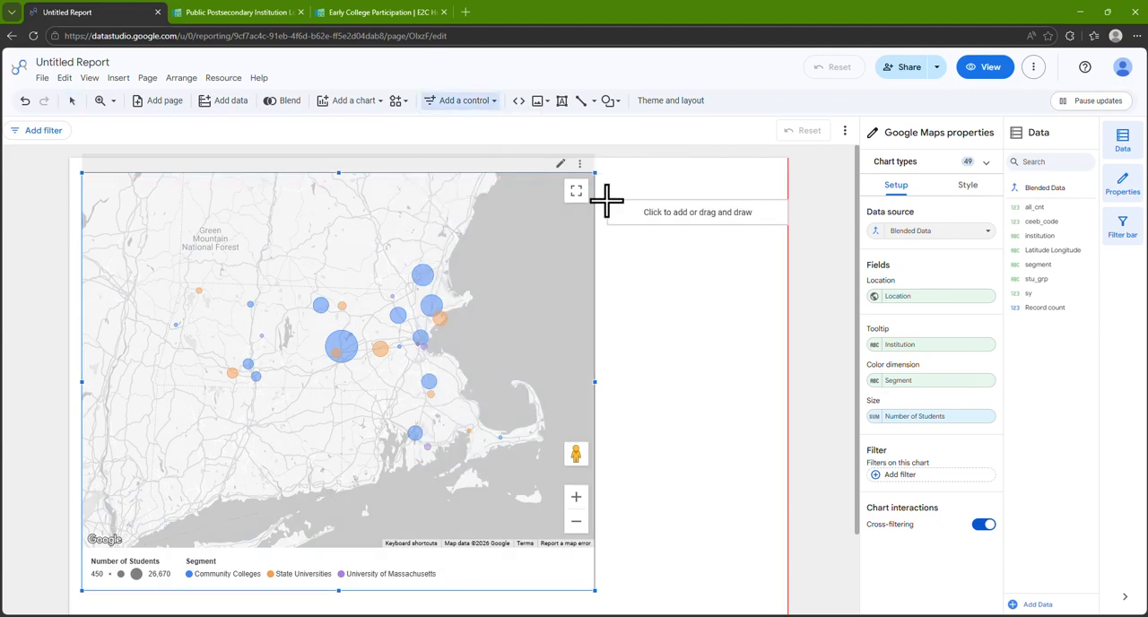
left_click(604, 200)
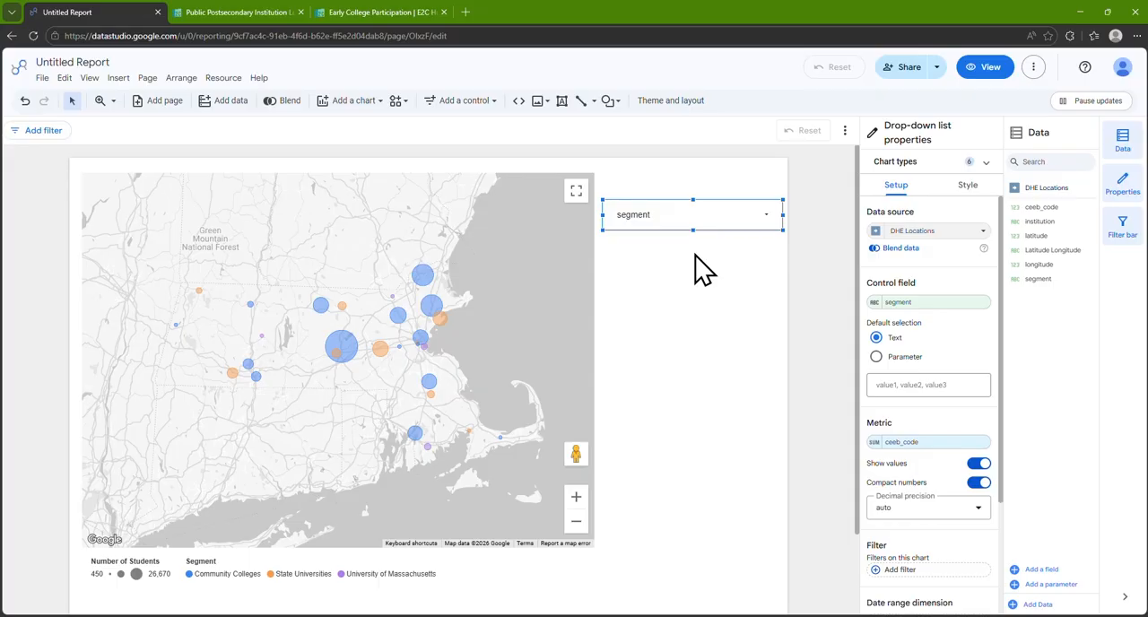
Set the drop-down control's data source to Blended Data and its control field to sy
left_click(928, 232)
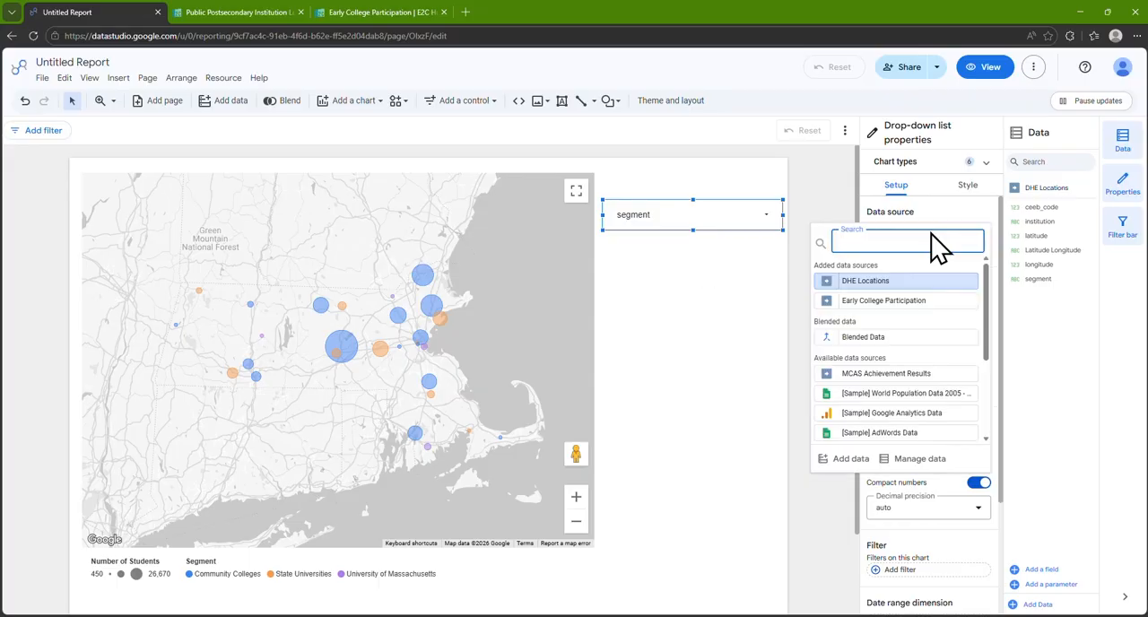
left_click(932, 349)
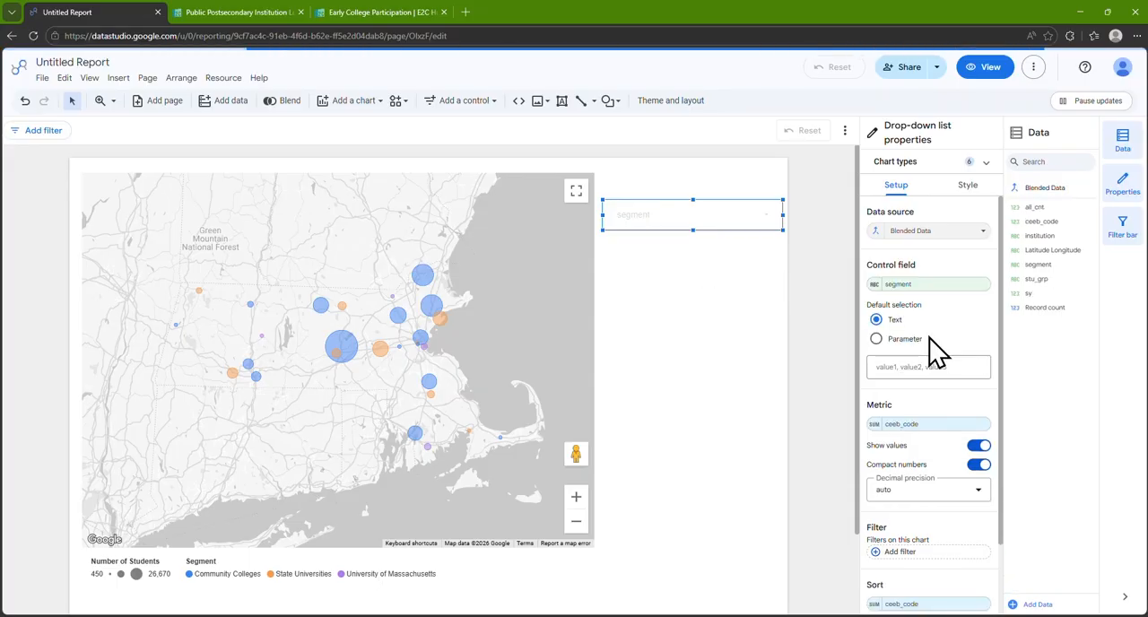
left_click_drag(1028, 293, 935, 285)
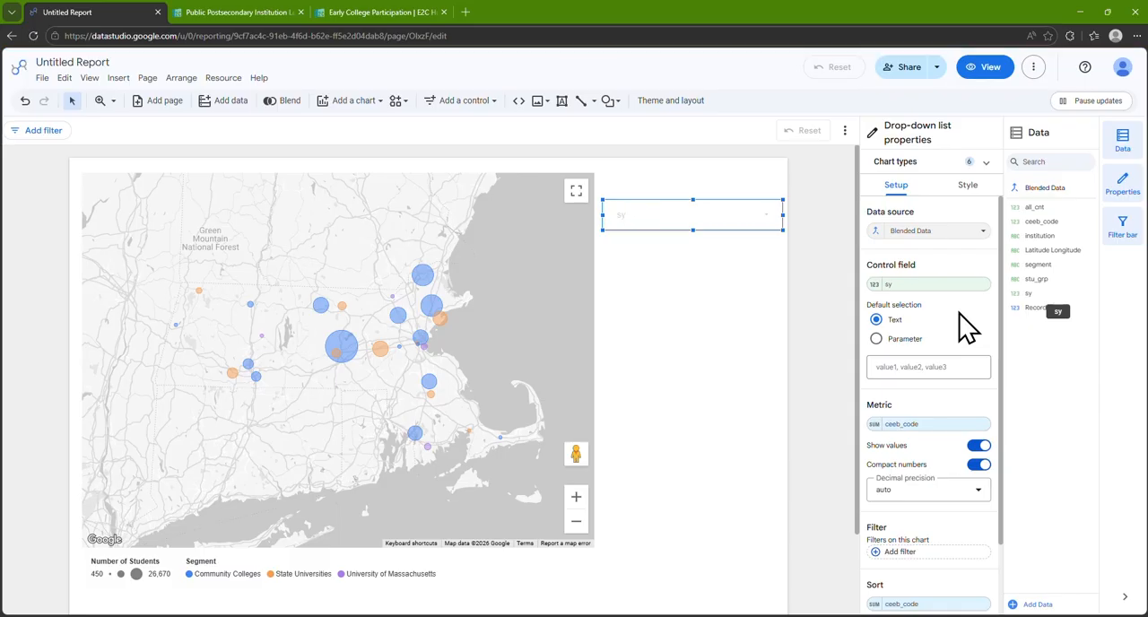
Set the sy drop-down's default selection to 2024 and remove its ceeb_code metric
left_click(954, 365)
type("20")
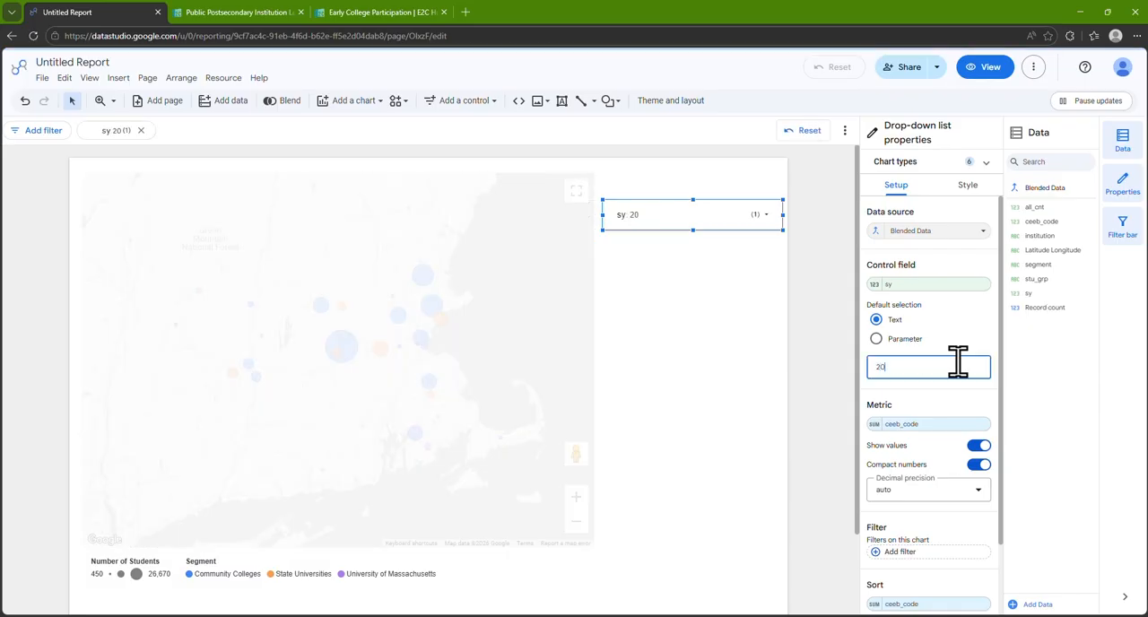
type("24")
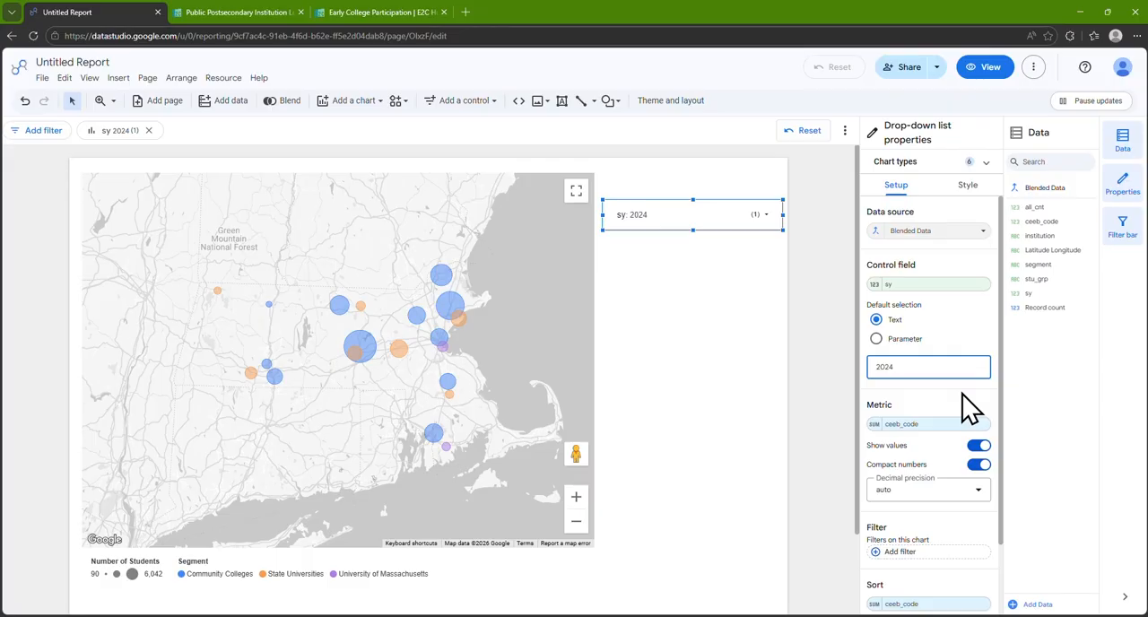
left_click(982, 422)
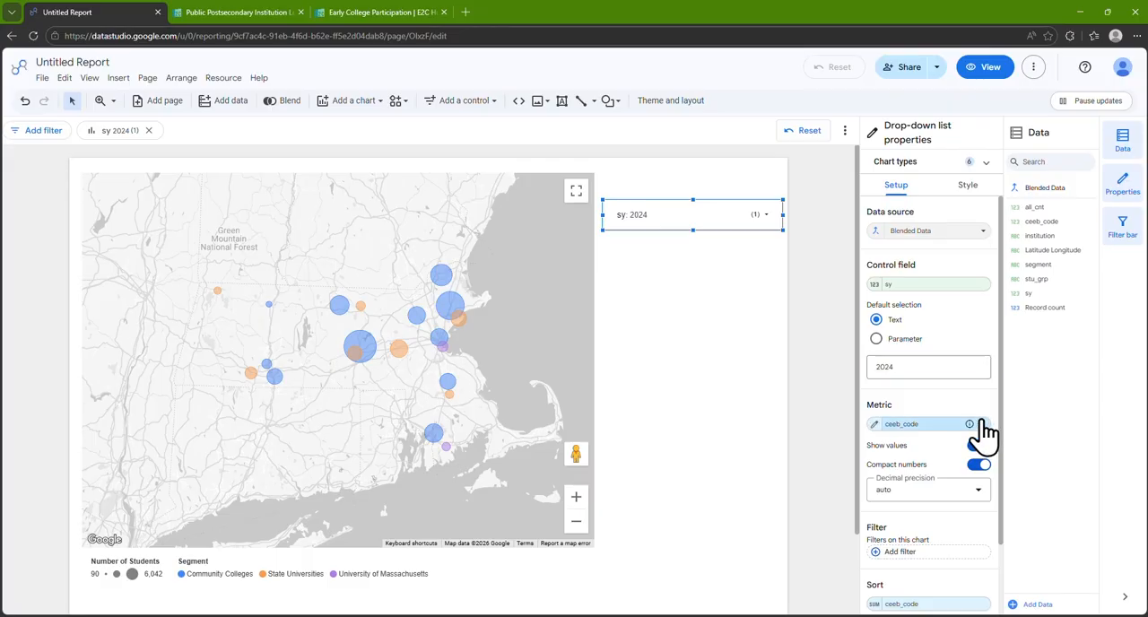
Add a second drop-down list below the sy control, using Blended Data as source and stu_grp as control field
left_click(501, 104)
left_click(491, 159)
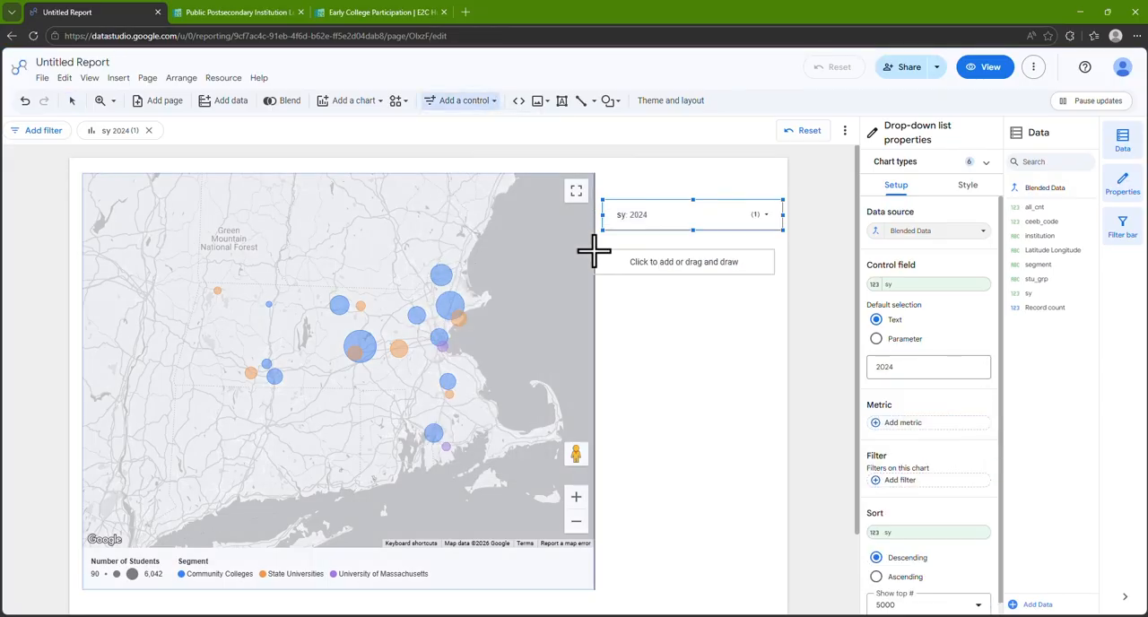
left_click(602, 252)
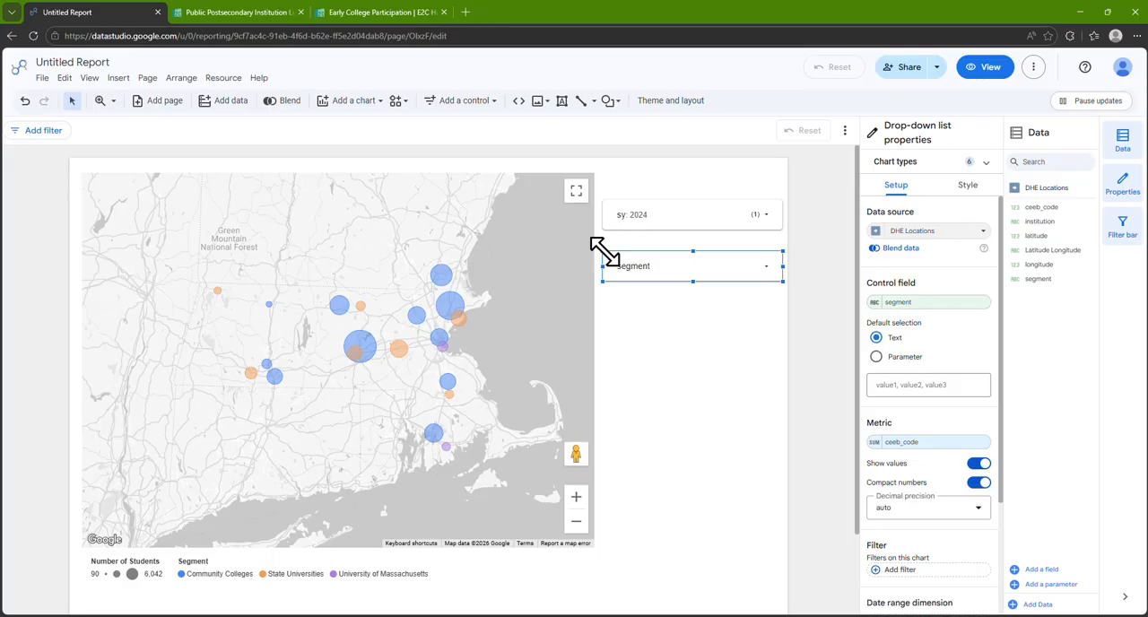
left_click(942, 232)
left_click(938, 338)
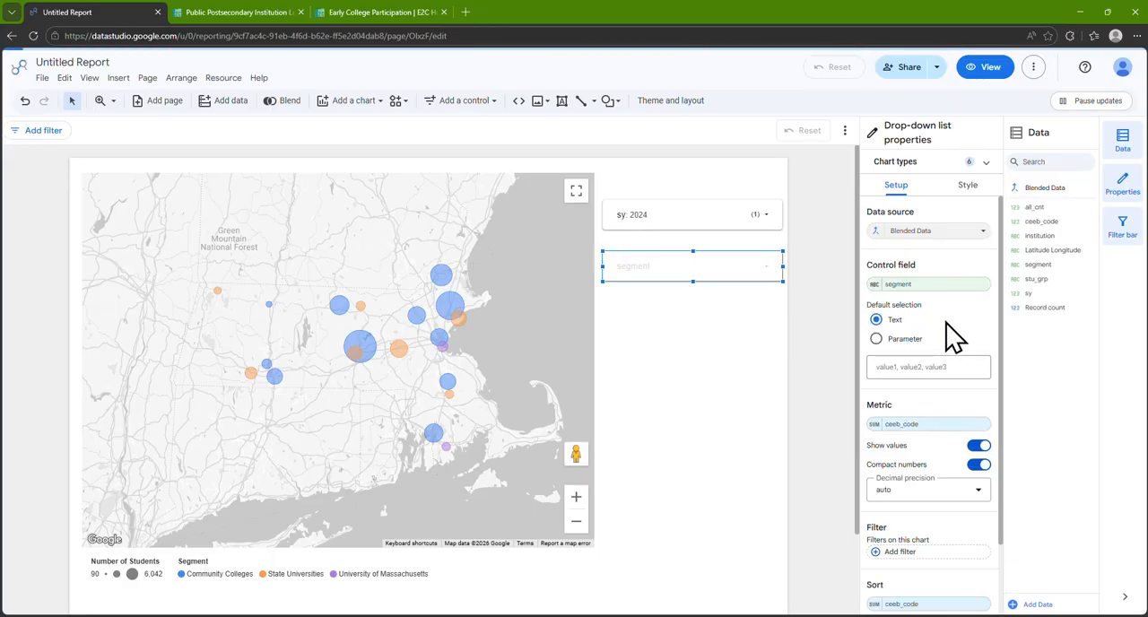
left_click_drag(1035, 279, 959, 287)
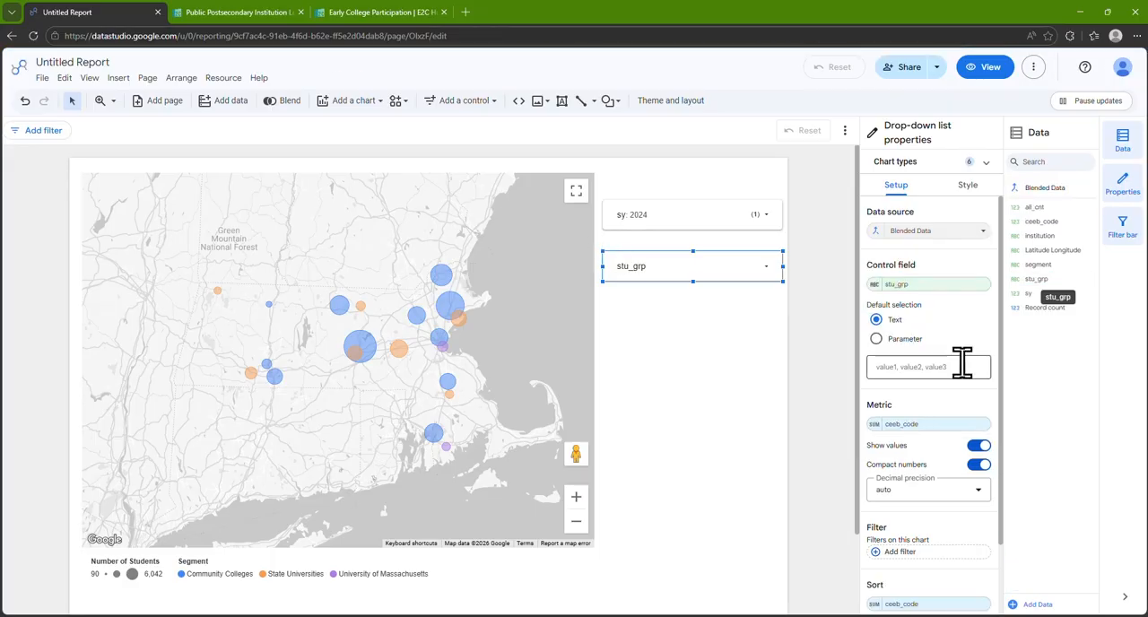
Set the stu_grp drop-down's default selection to All Students and restrict it to single-select
left_click(961, 362)
type("All Students")
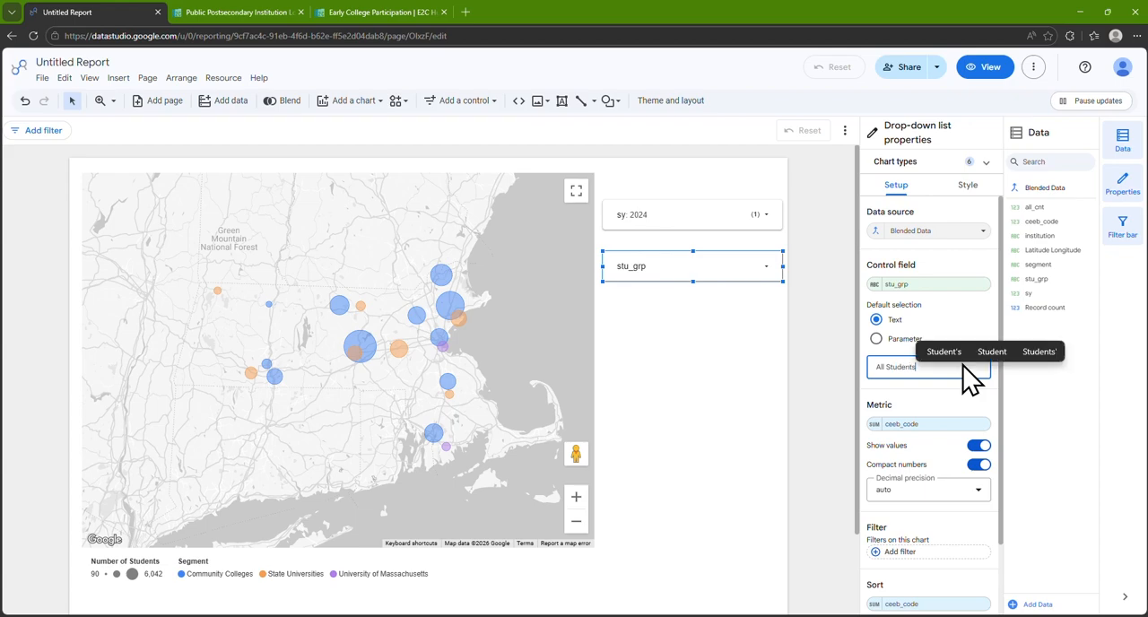
key("Return")
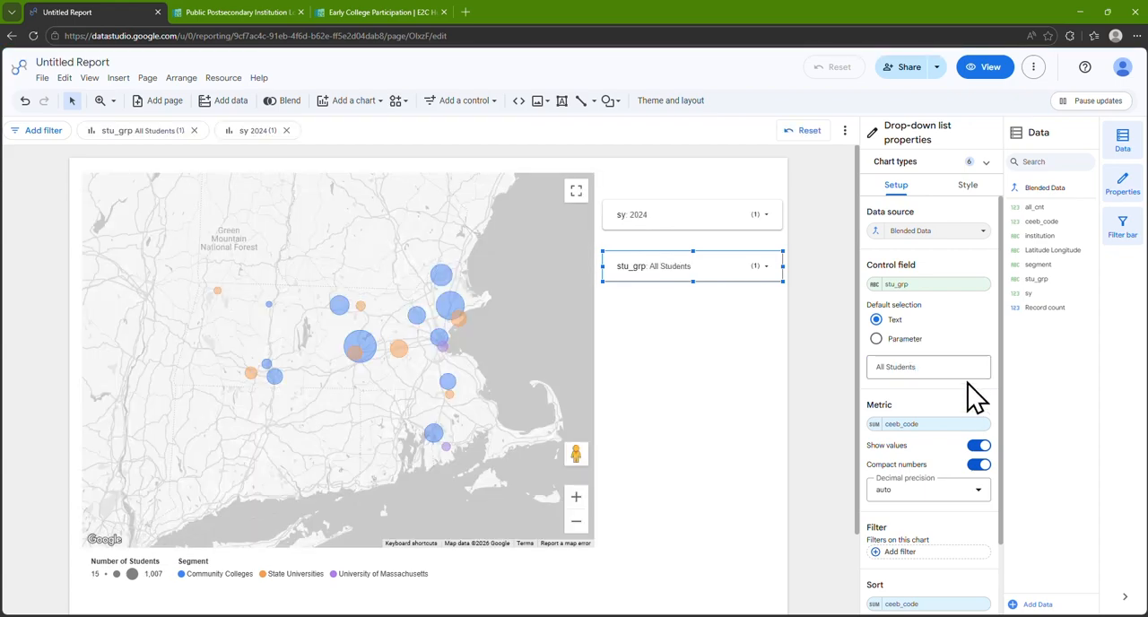
left_click(971, 185)
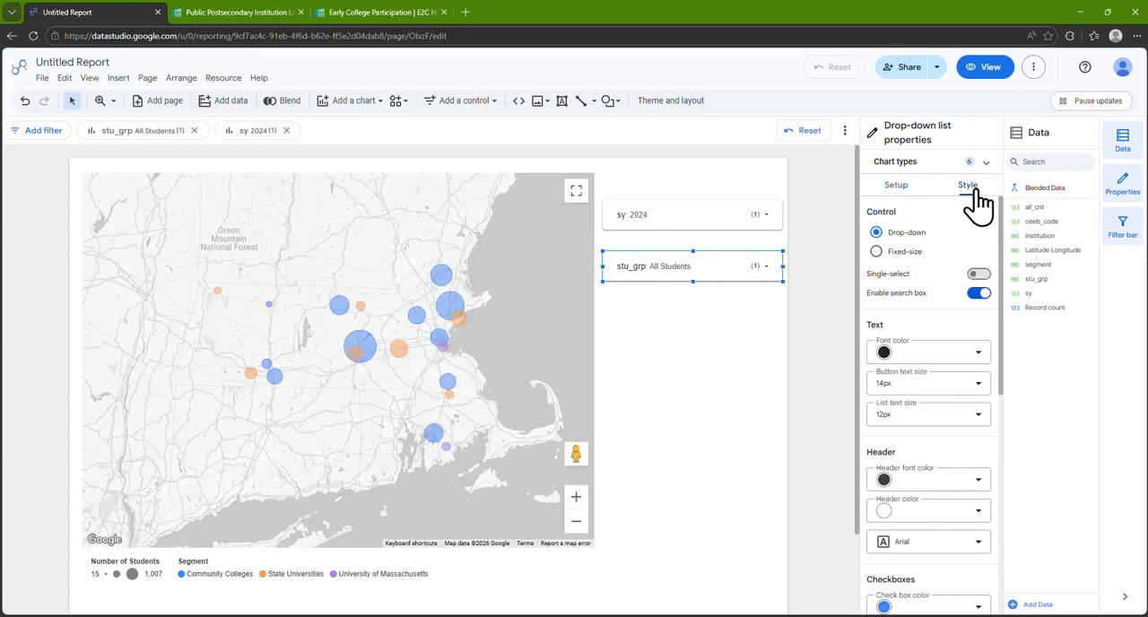
left_click(978, 273)
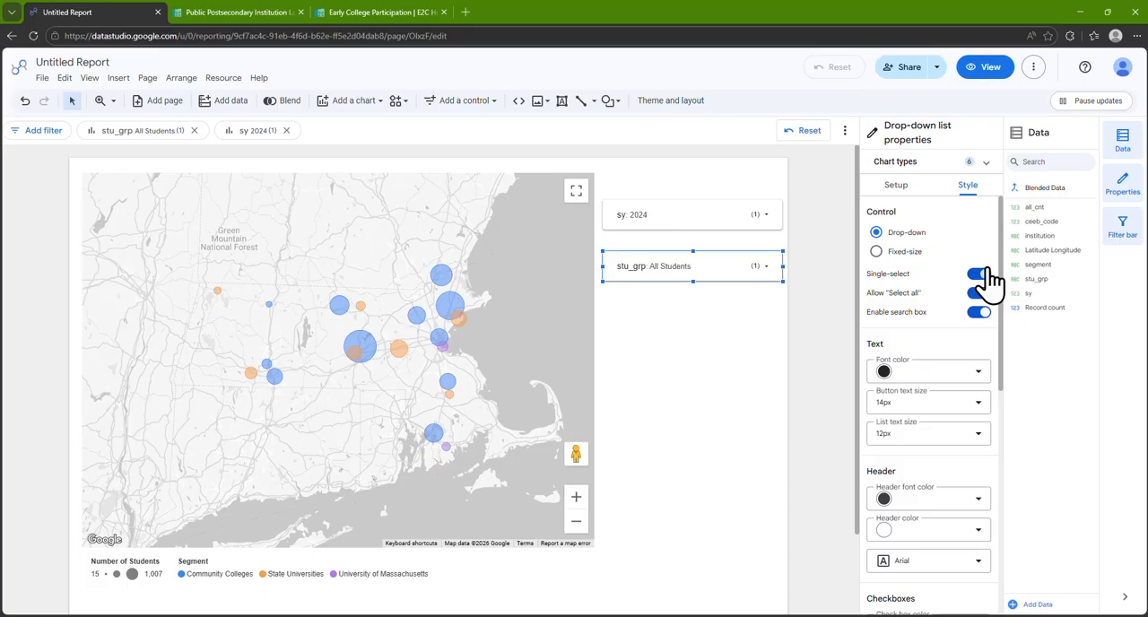
Give the stu_grp drop-down's control field the display name Student Group
left_click(896, 185)
left_click(879, 303)
type("Student Group")
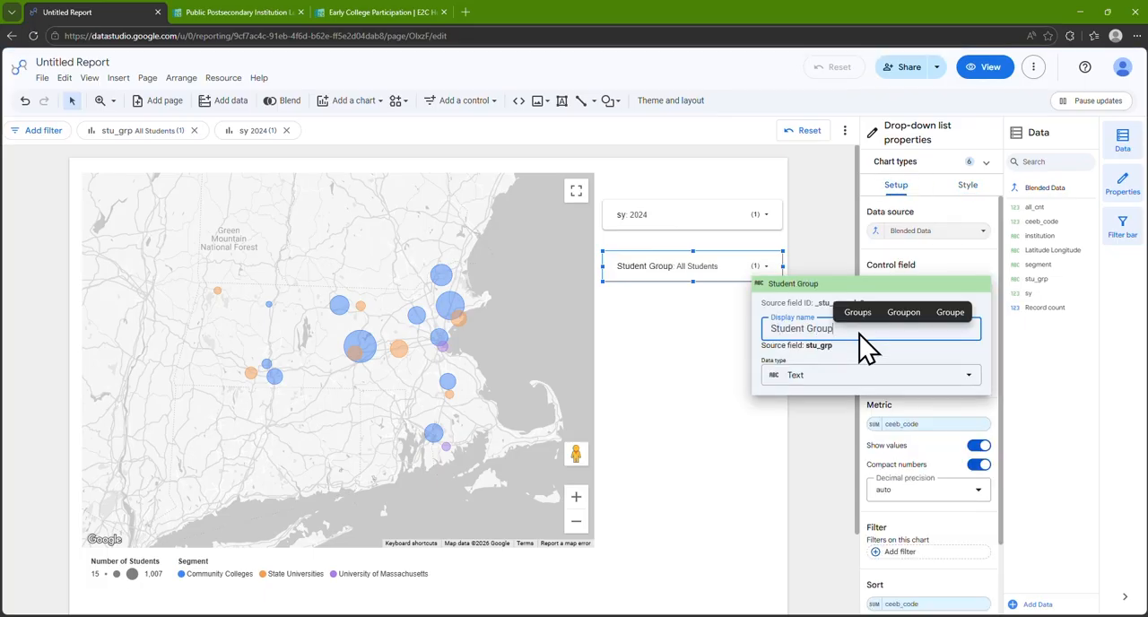
Give the sy drop-down's control field the display name School Year
left_click(720, 220)
left_click(720, 220)
left_click(877, 284)
left_click(850, 326)
type("School Year")
left_click(826, 244)
Show the map's chart title and set it to Map of Early College Participation
left_click(556, 310)
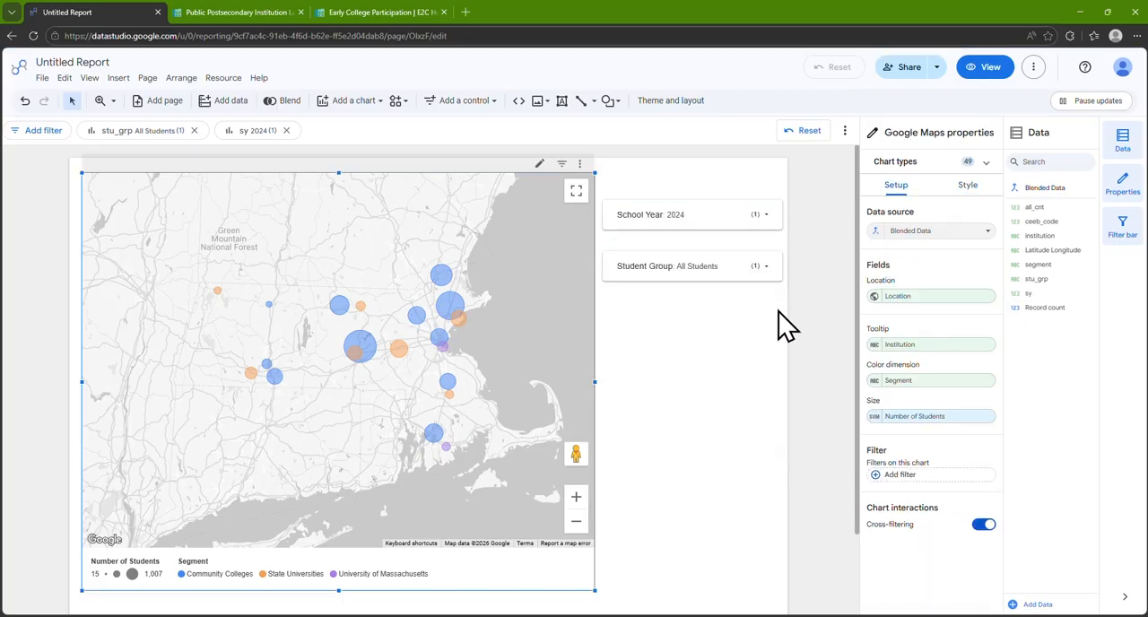
left_click(968, 185)
left_click(978, 228)
triple_click(937, 257)
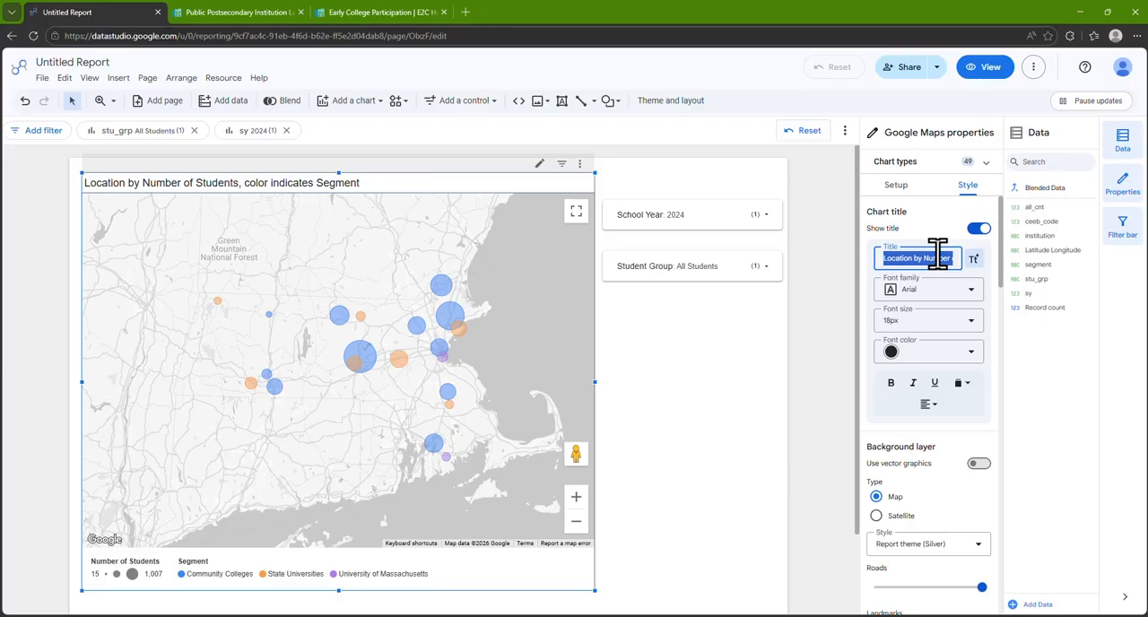
type("Map of Early College Participation")
key("Return")
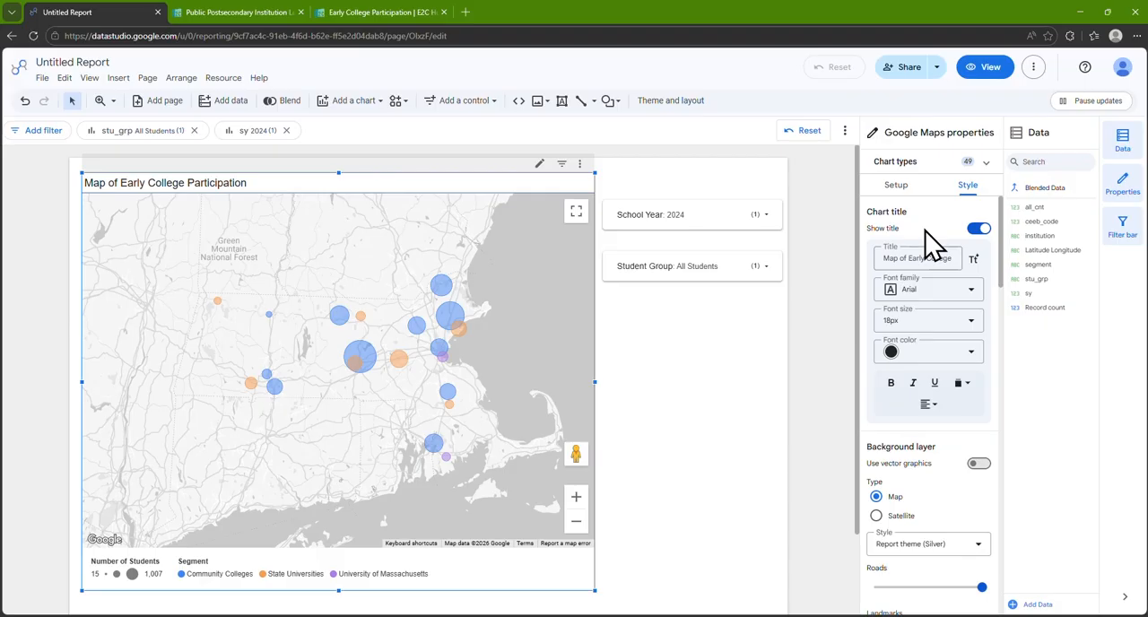
Switch the report to view mode and examine the tooltips of individual institution bubbles
left_click(983, 67)
mouse_move(601, 278)
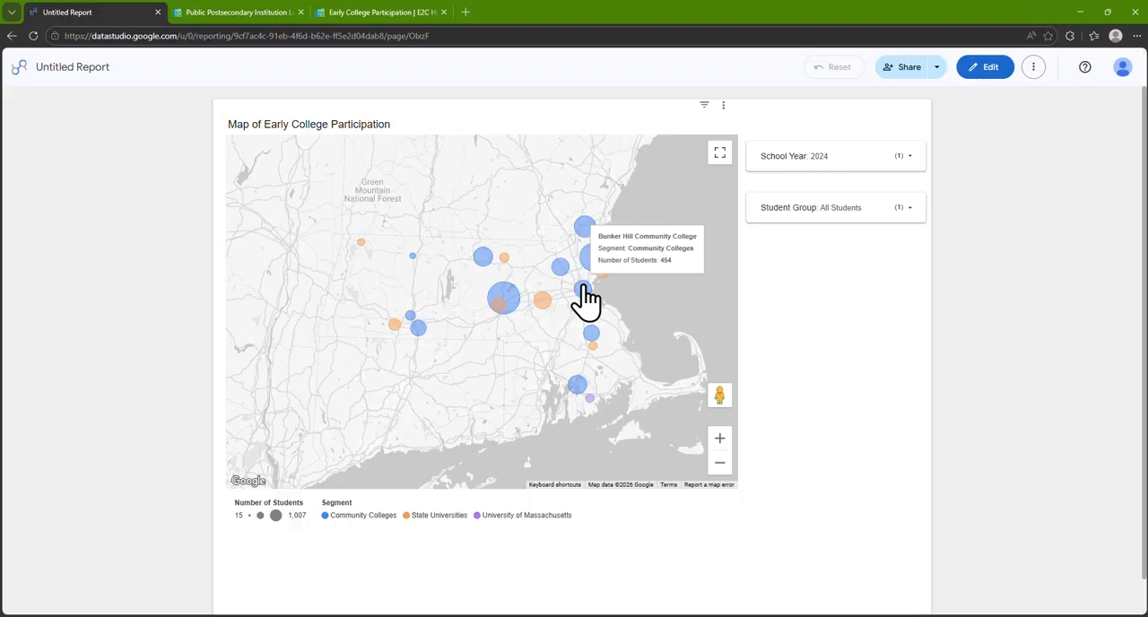
mouse_move(593, 330)
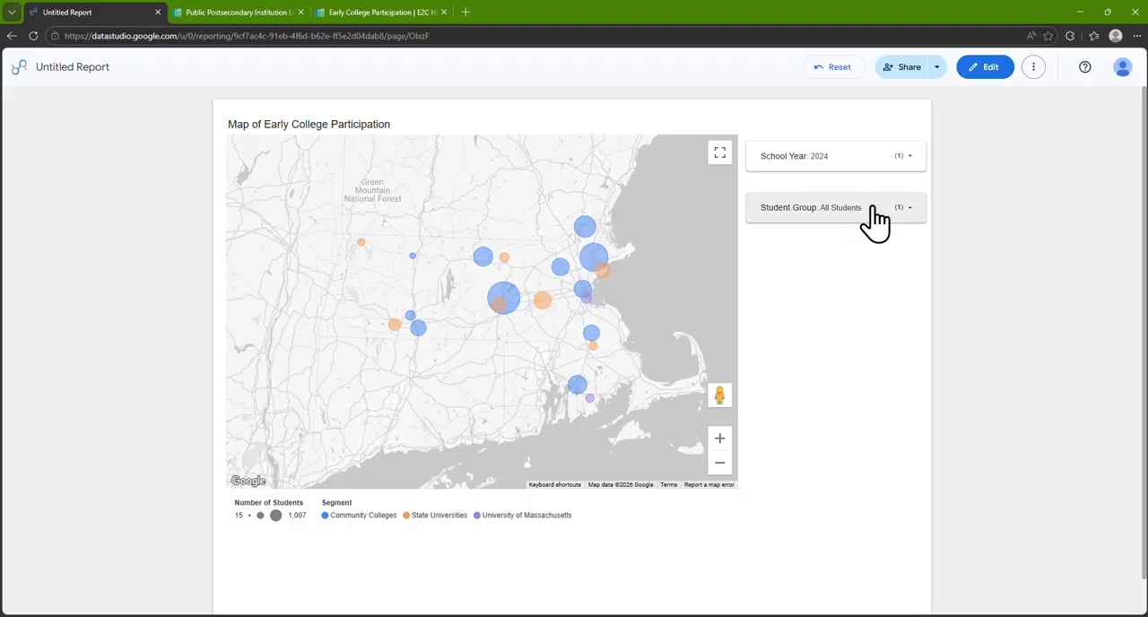
Filter the report to the Female student group and check the bubble tooltips
left_click(874, 219)
scroll(870, 359, "down", 3)
left_click(870, 396)
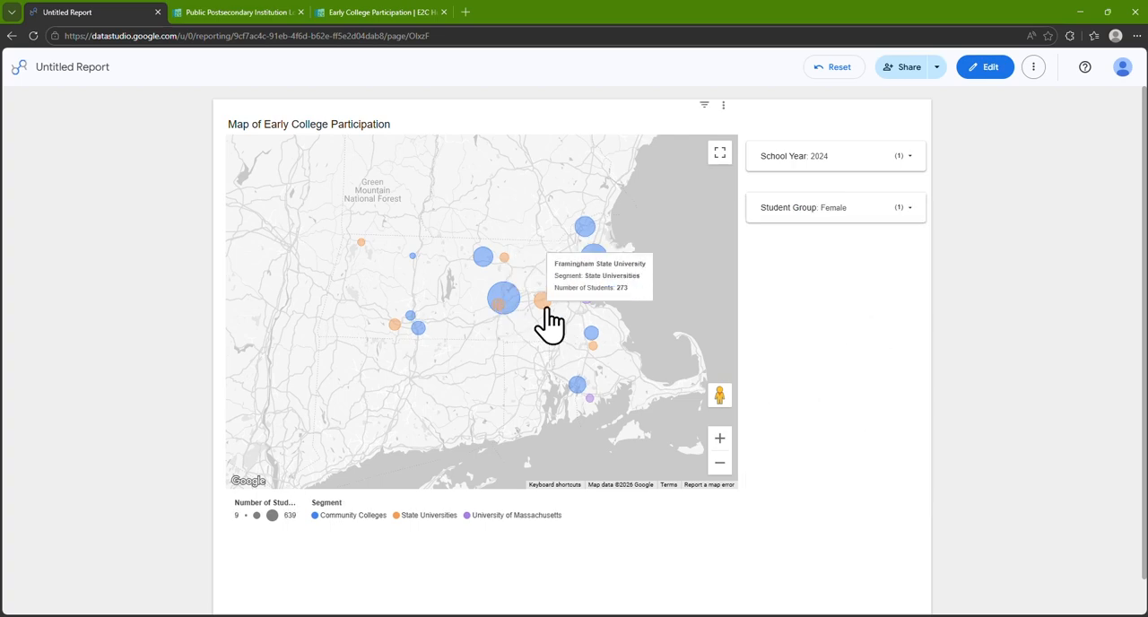
mouse_move(583, 290)
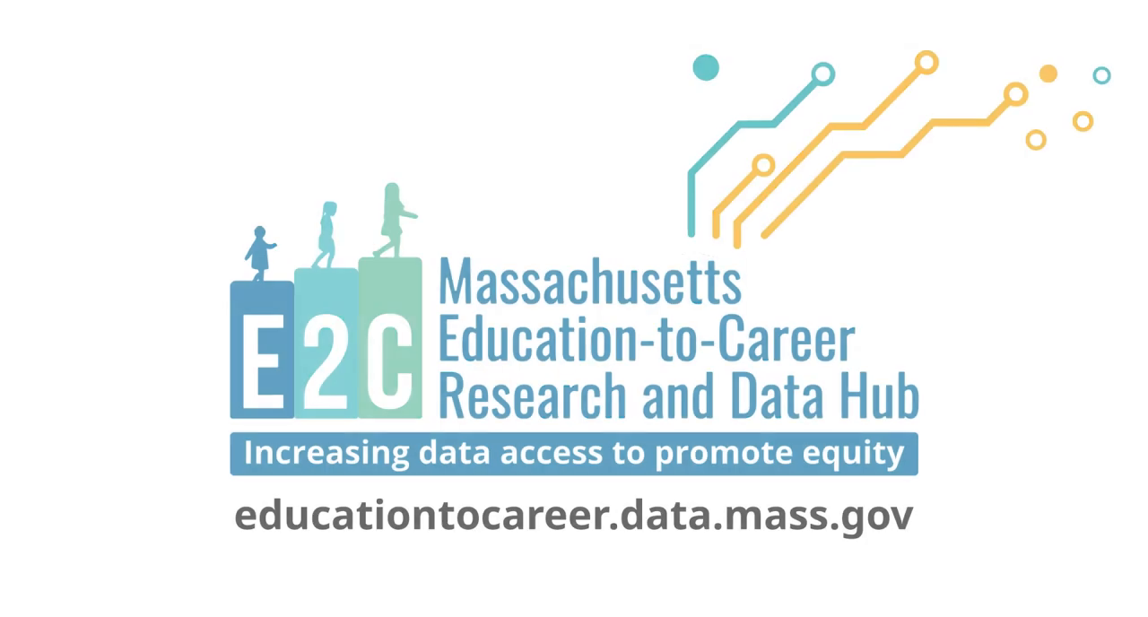